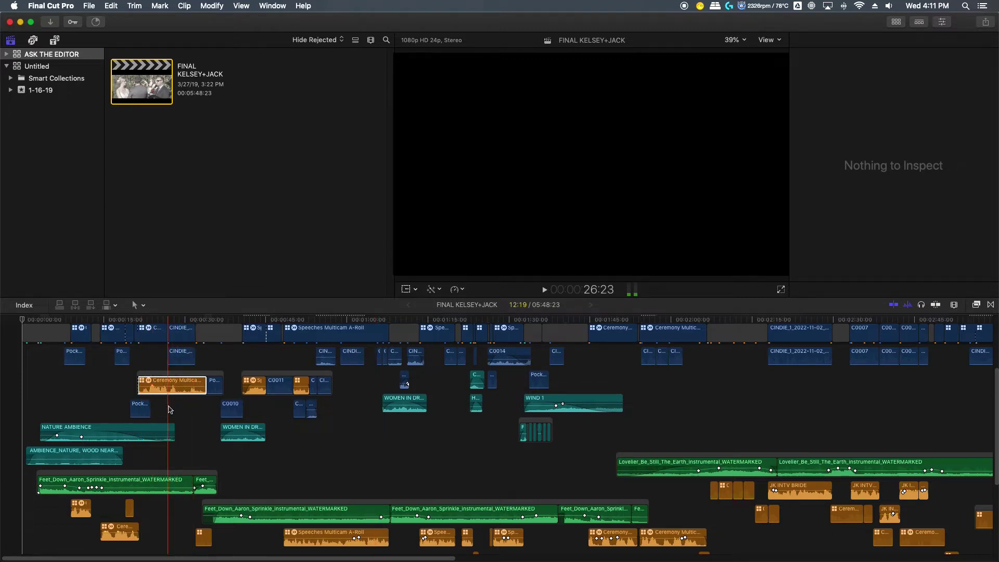
Step: Turn on the Ceremony DR-40 component in the Ceremony Multicam A-Roll clip's Audio Configuration, alongside SOURCE
mouse_move(190, 383)
click(800, 40)
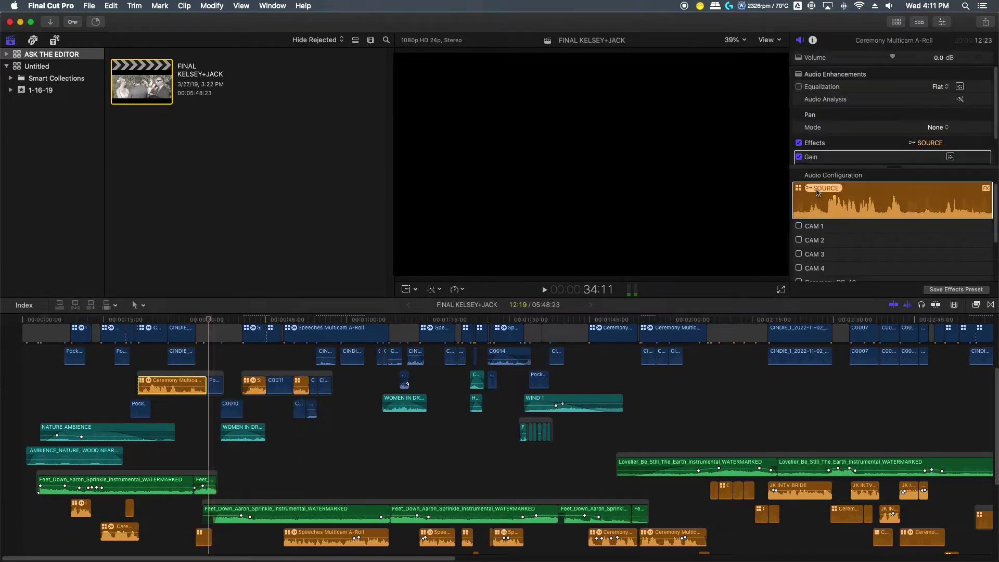
click(910, 215)
scroll(930, 206, down, 1)
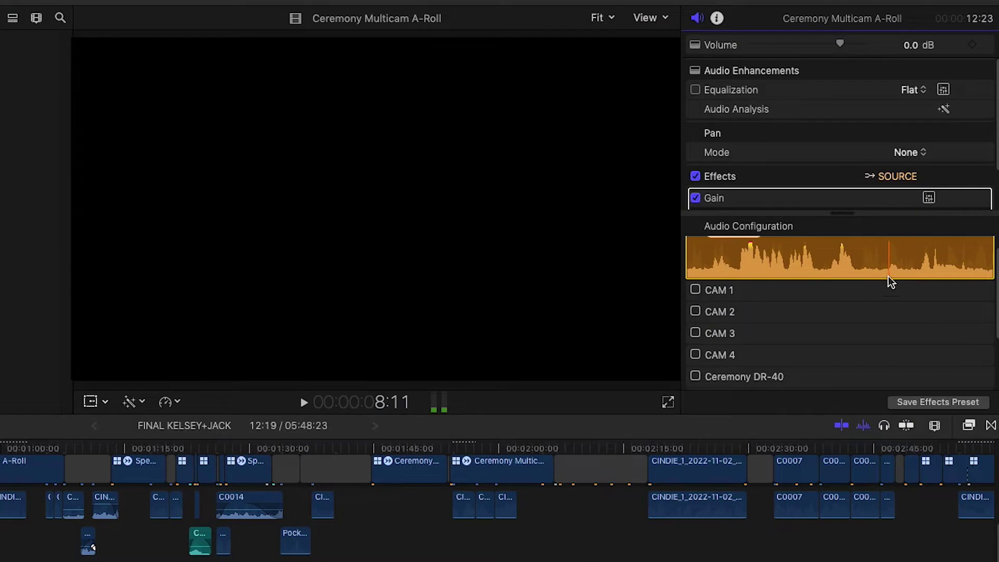
scroll(891, 281, down, 3)
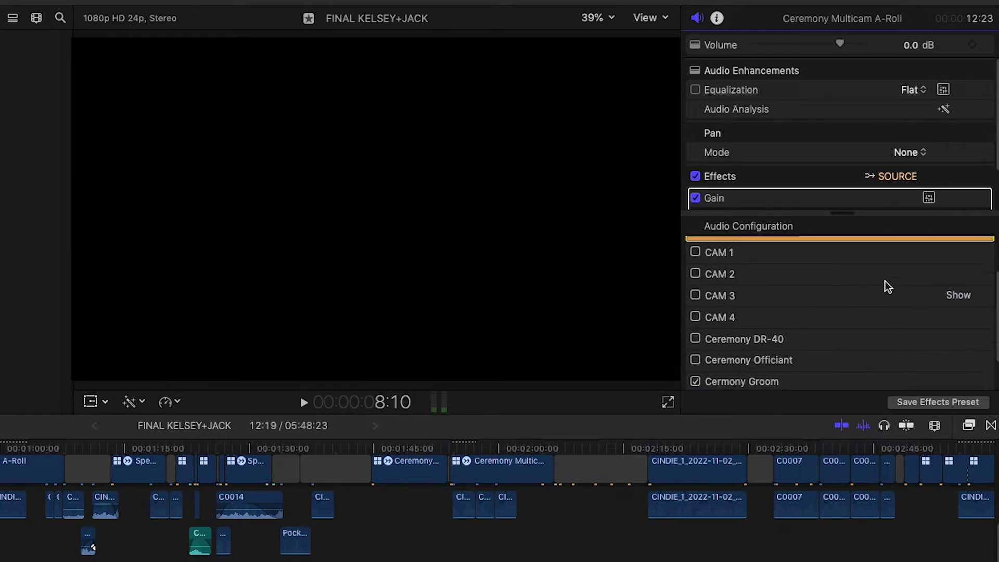
scroll(888, 286, up, 3)
scroll(887, 286, down, 2)
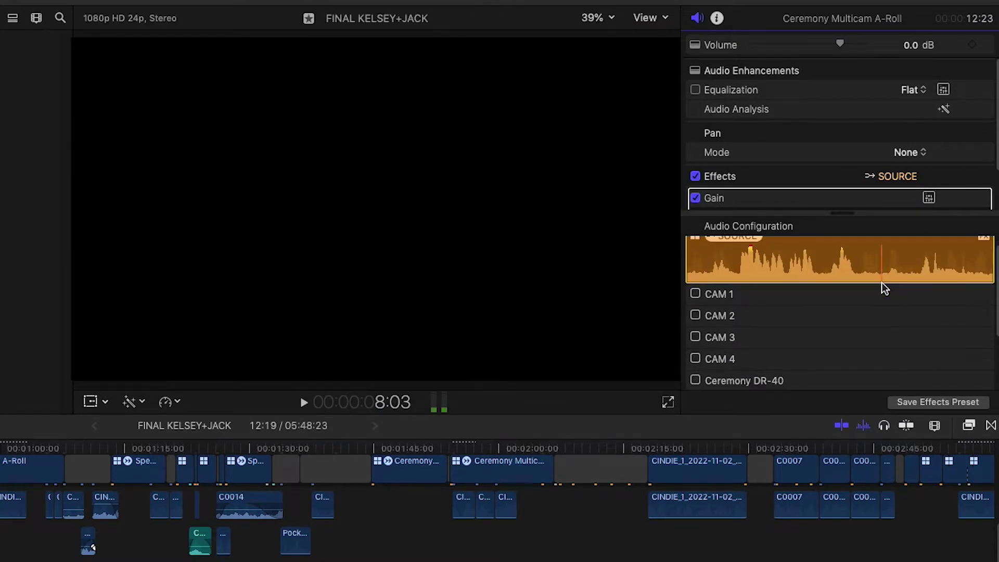
scroll(767, 325, down, 1)
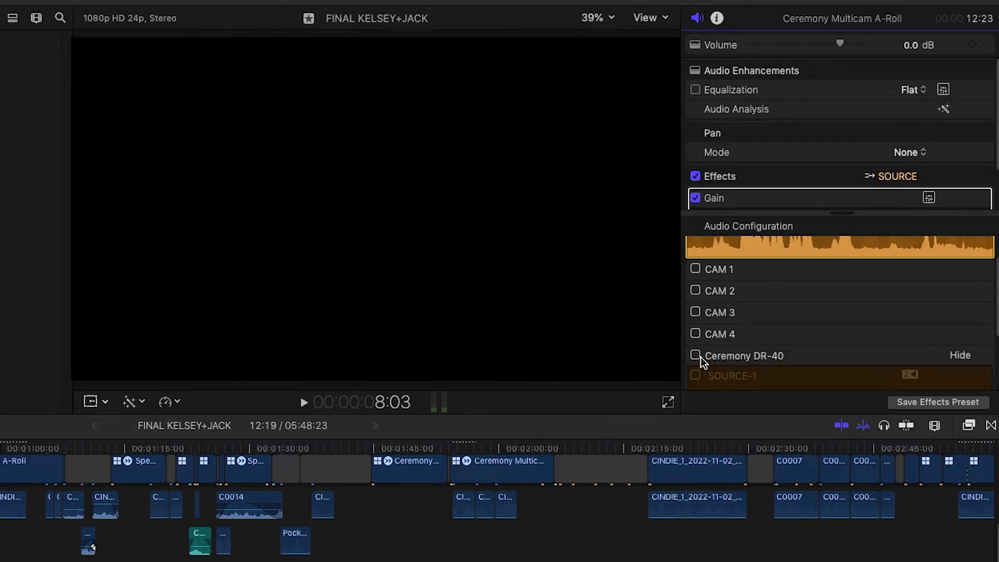
click(850, 370)
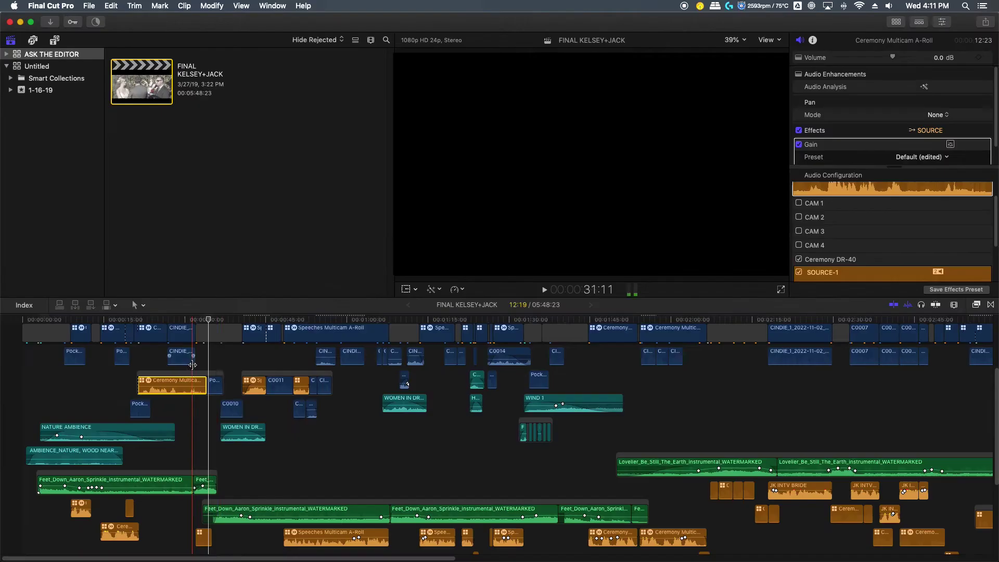
scroll(839, 271, down, 5)
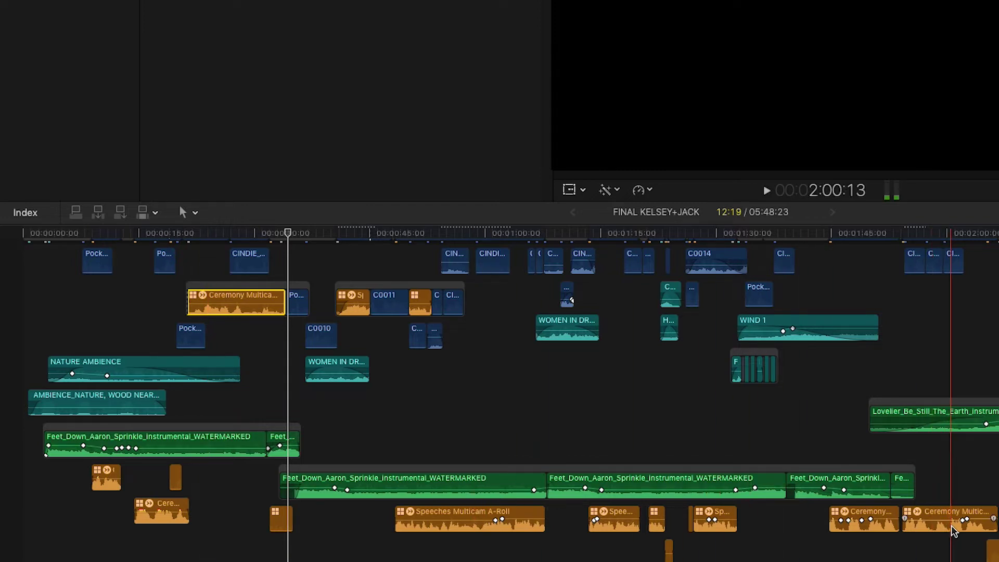
scroll(866, 336, up, 2)
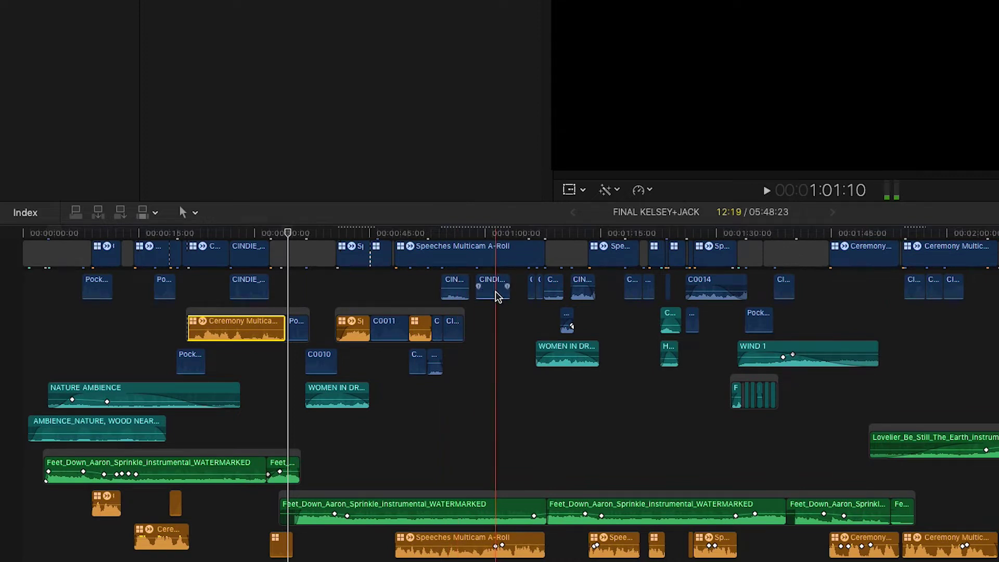
scroll(420, 372, down, 1)
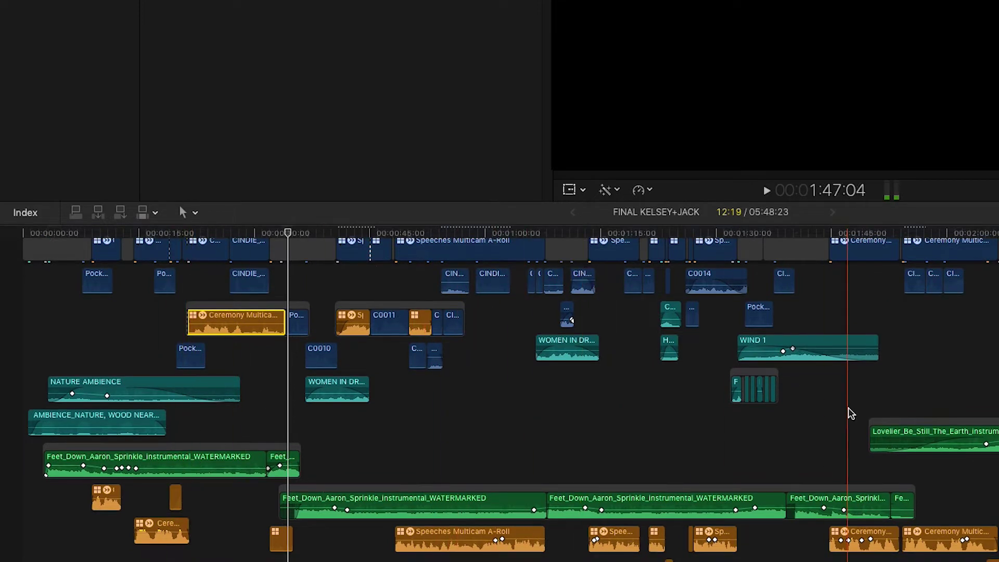
click(124, 385)
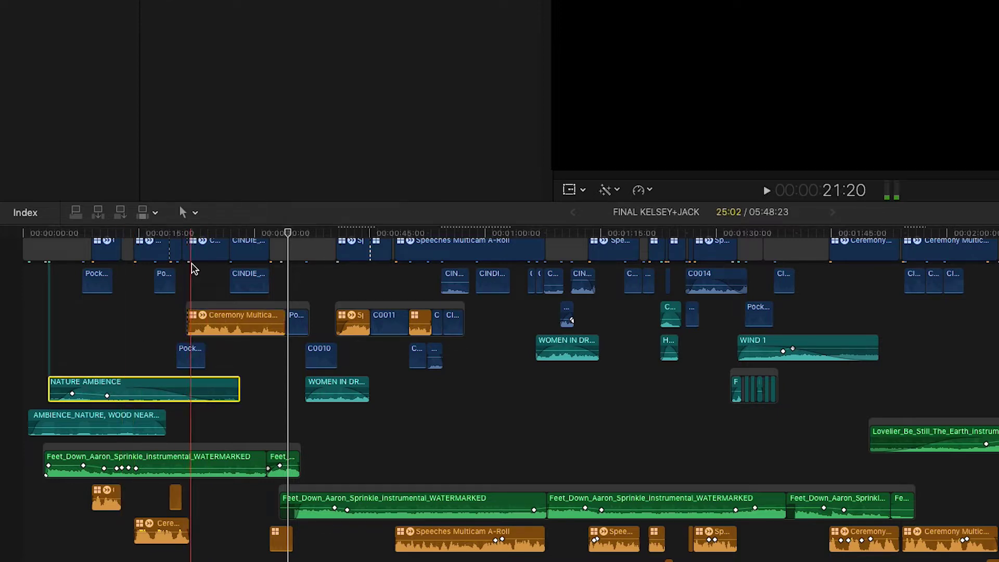
click(225, 321)
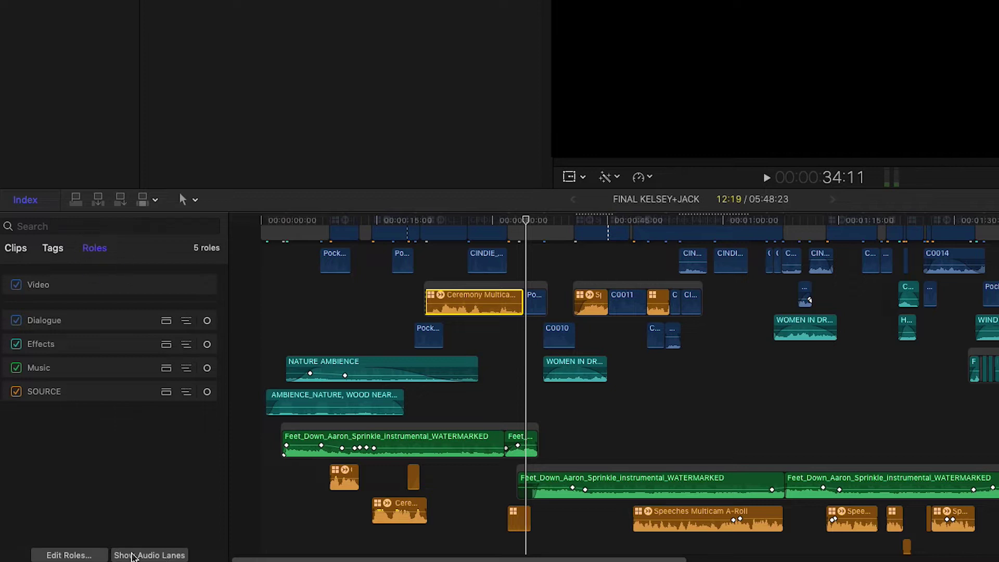
Step: Show audio lanes by role and scroll down to the Music and SOURCE lanes
click(155, 556)
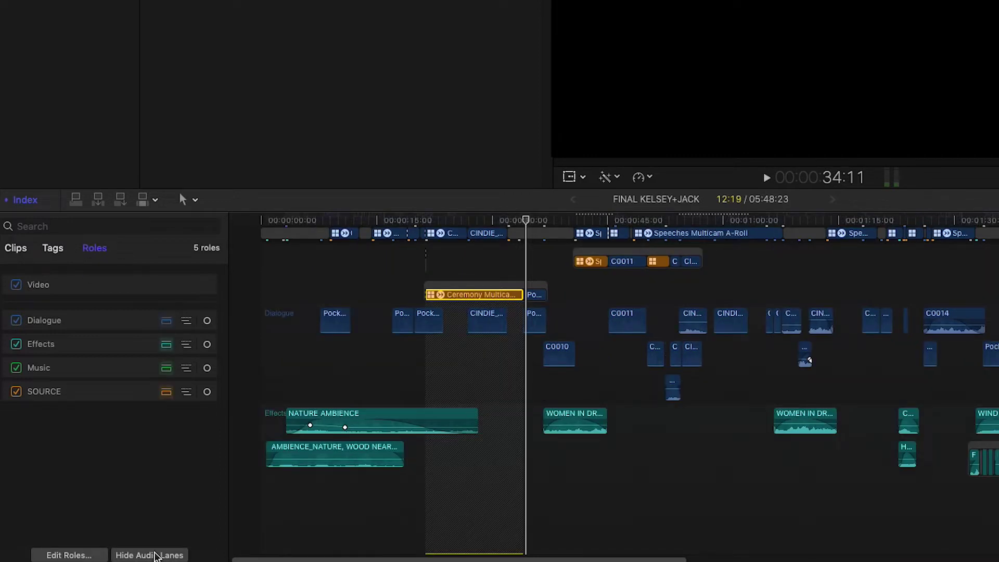
scroll(437, 379, down, 5)
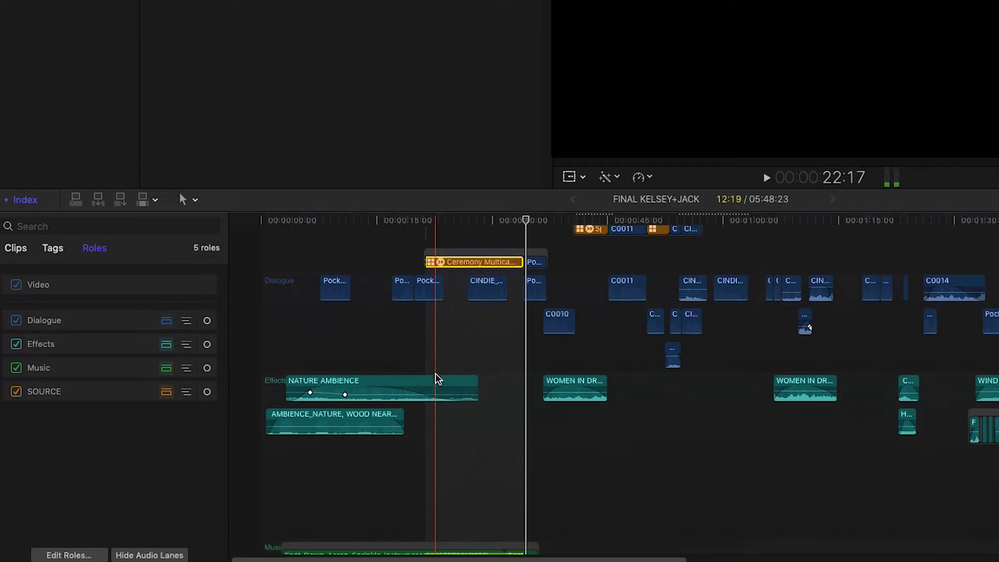
scroll(437, 379, down, 6)
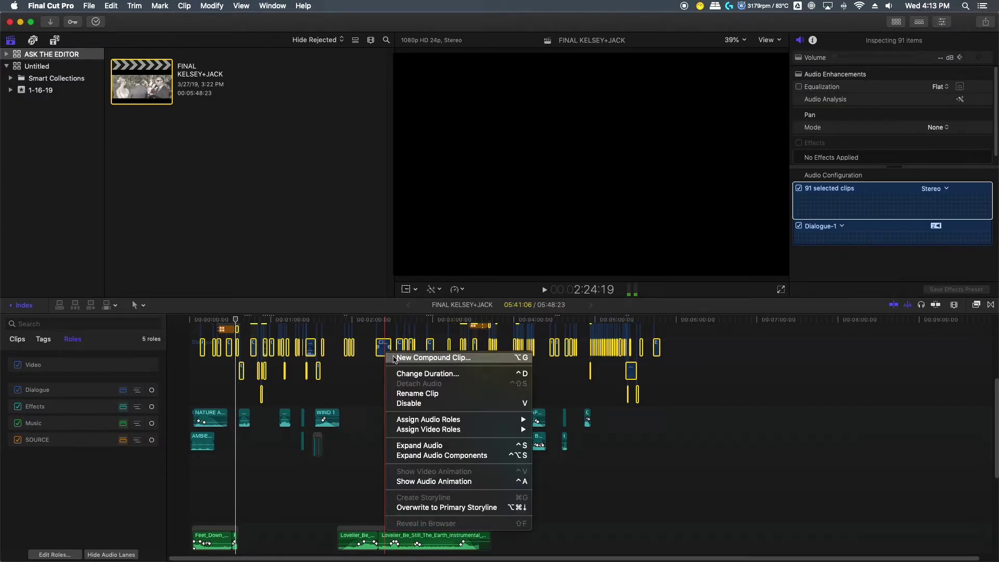
Step: Make compound clips of the dialogue, sound-effects and music clips, naming the last KELSEY+JACK MUSIC
click(431, 358)
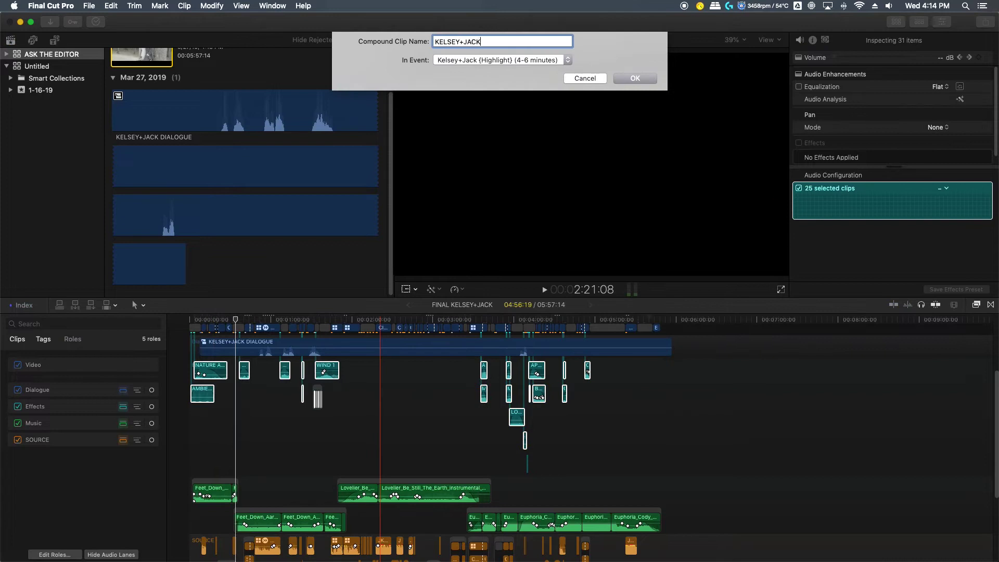
key(Return)
drag(671, 458, 212, 409)
right_click(212, 408)
click(245, 390)
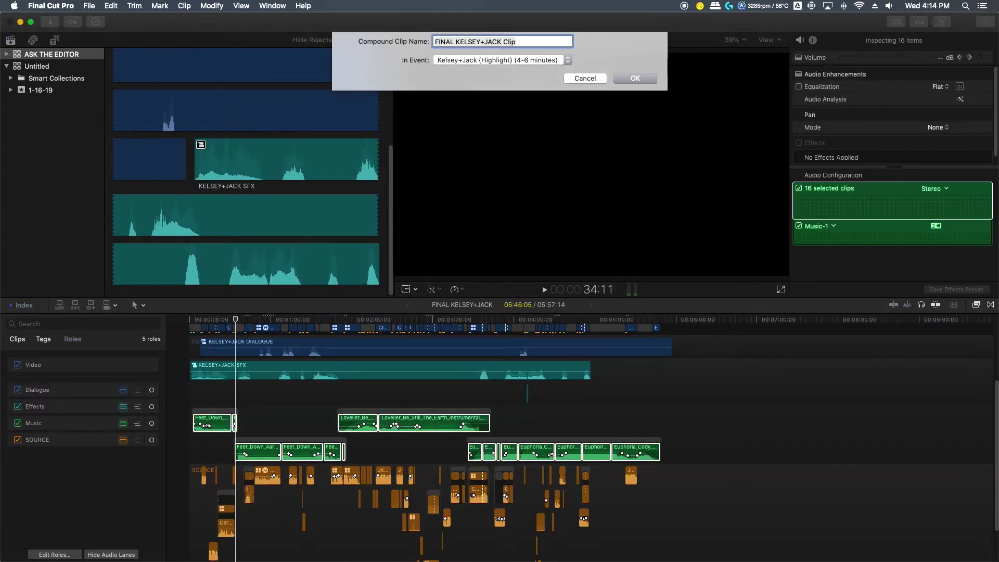
text(JACK MUSIC)
key(Return)
Step: Combine the SOURCE clips into a KELSEY+JACK SOURCE compound clip and play the timeline
drag(677, 552, 195, 432)
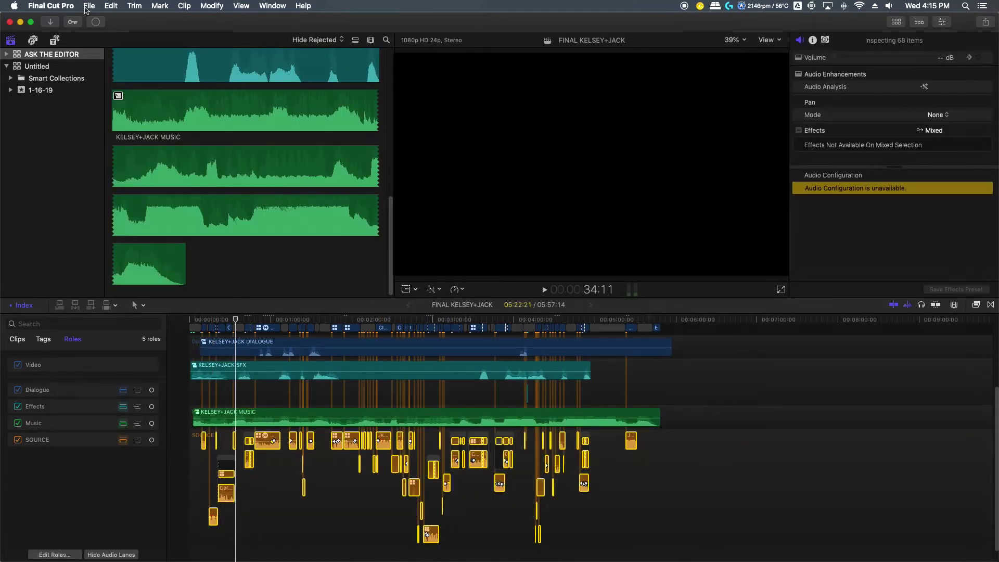
click(89, 6)
click(302, 93)
text(KELSEY+JACK SOURCE)
key(Return)
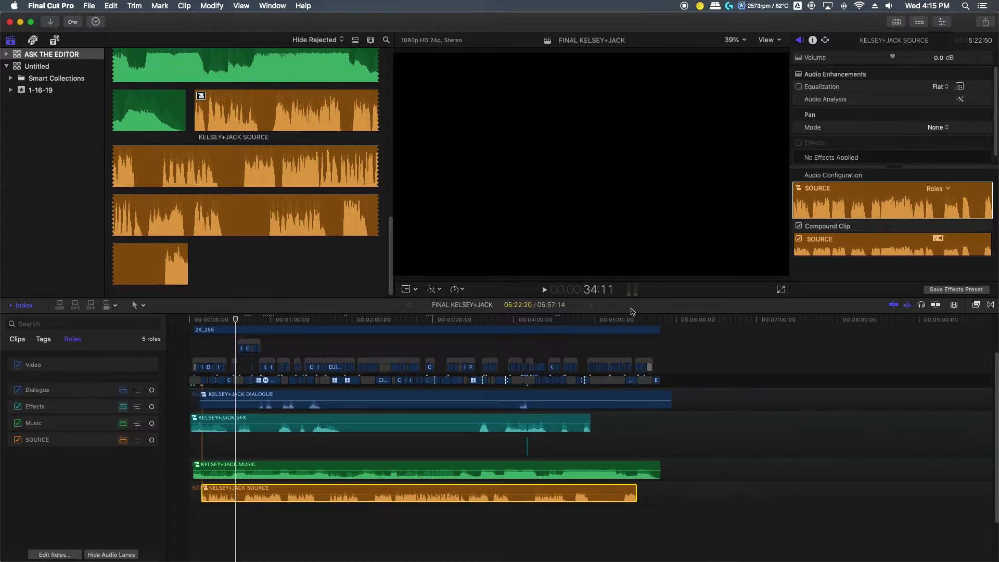
key(space)
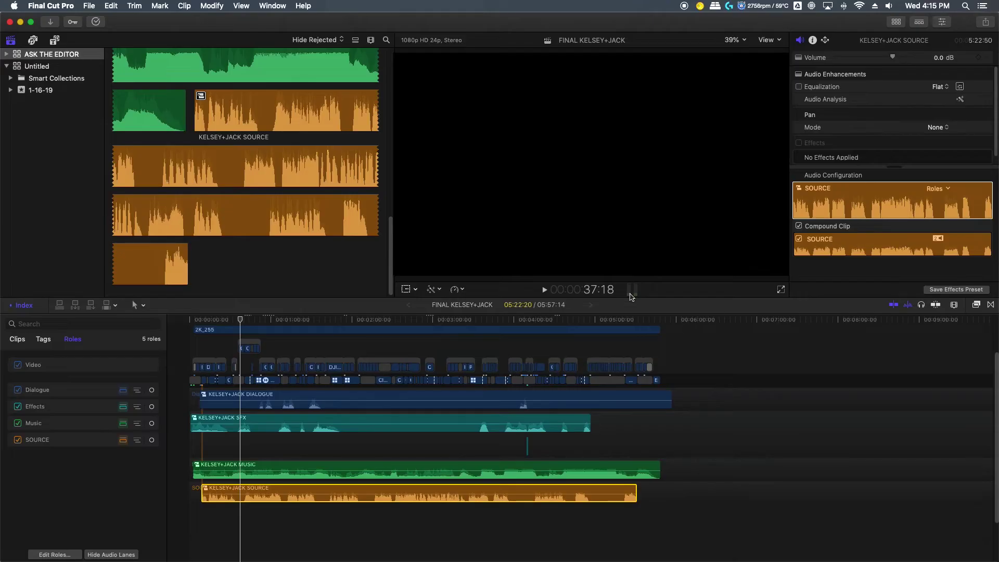
Step: Open the Audio Meters panel from the viewer's mini audio meter during playback
click(630, 295)
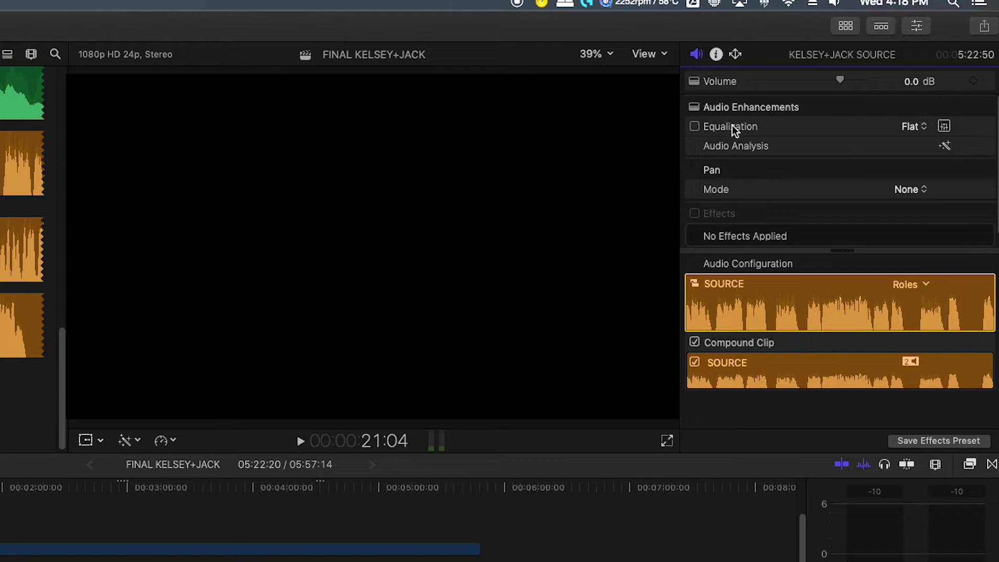
Step: Enable Equalization on KELSEY+JACK SOURCE and view the list beside the Flat preset
click(697, 127)
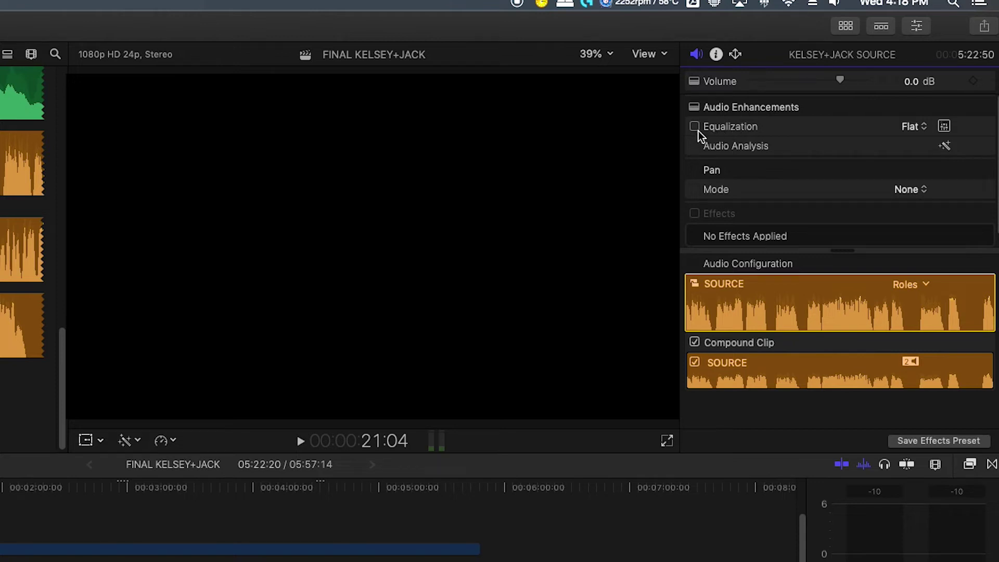
click(917, 126)
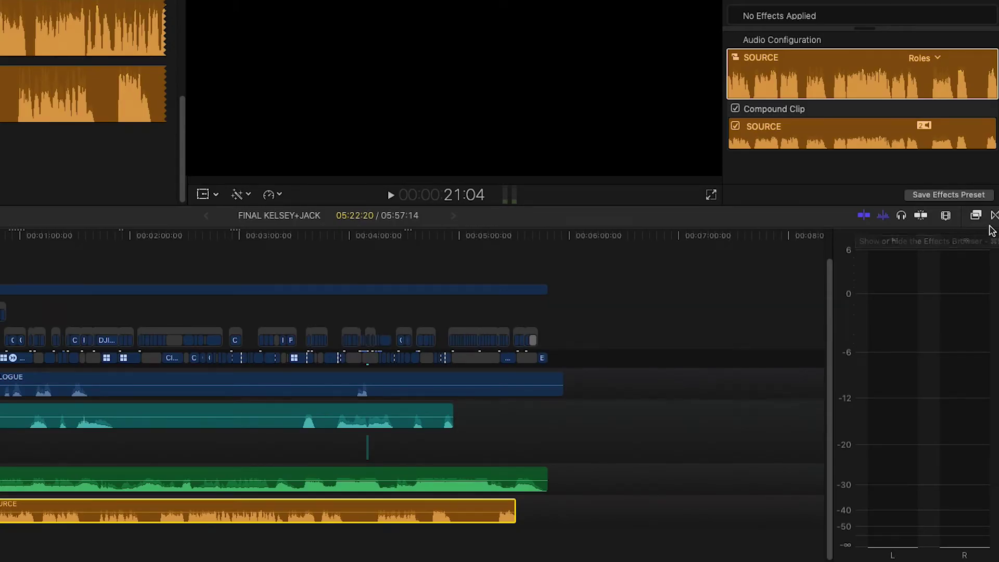
Step: Apply Channel EQ from the Effects browser to KELSEY+JACK SOURCE and move its EQ window into view
click(978, 216)
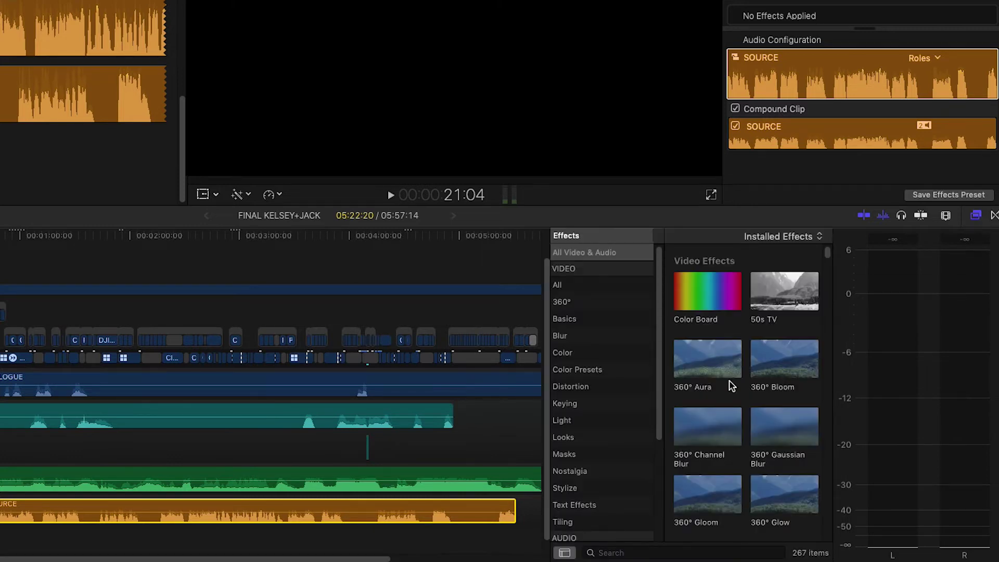
click(613, 552)
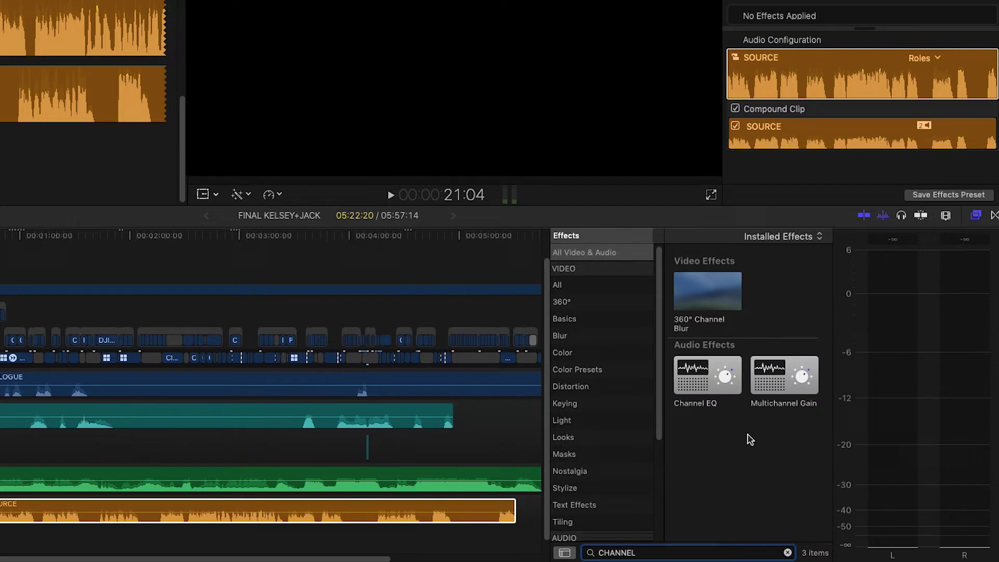
drag(708, 375, 312, 513)
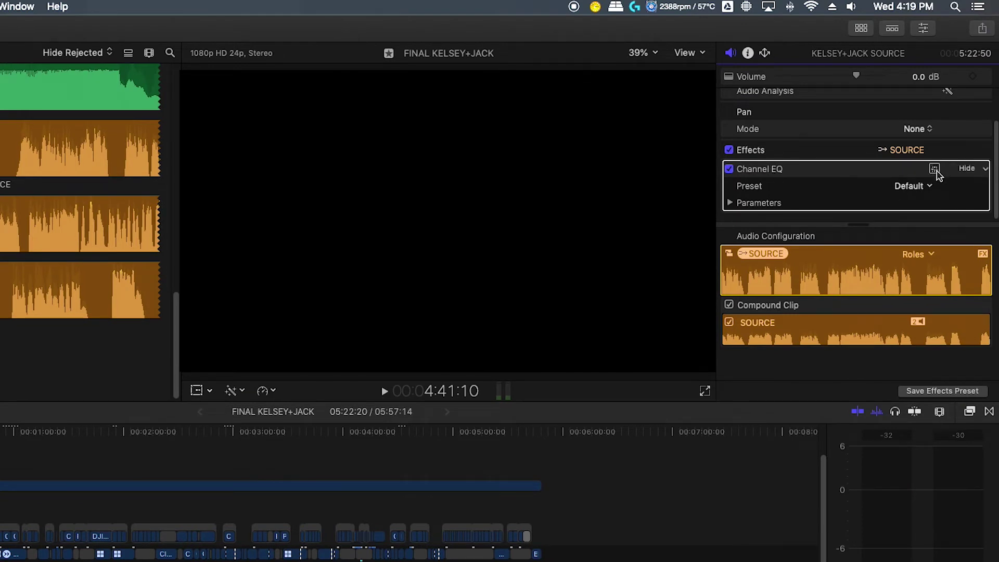
drag(6, 330, 289, 121)
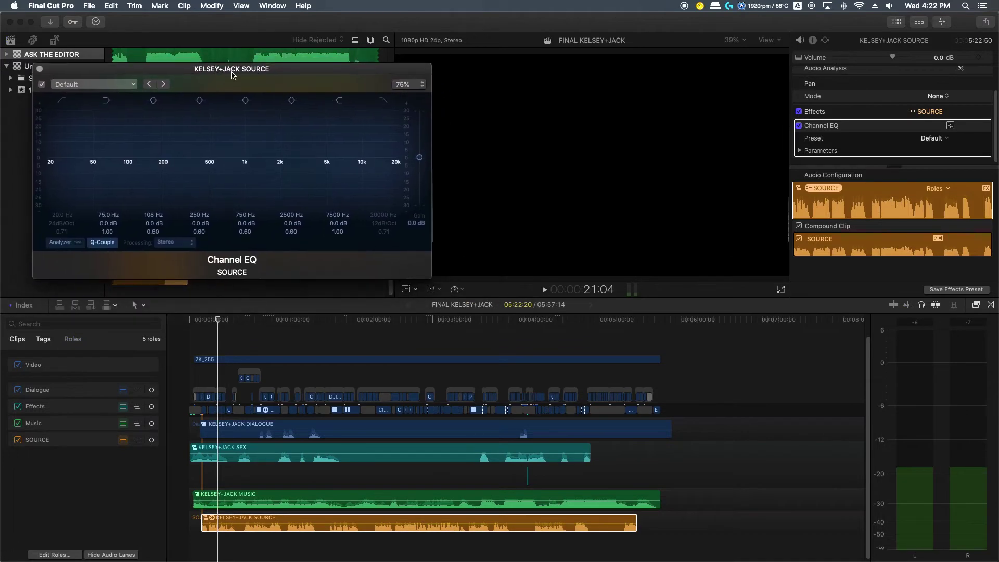
Step: Apply Channel EQ to KELSEY+JACK MUSIC and place its EQ graph beside the SOURCE EQ
click(976, 305)
drag(768, 425, 447, 499)
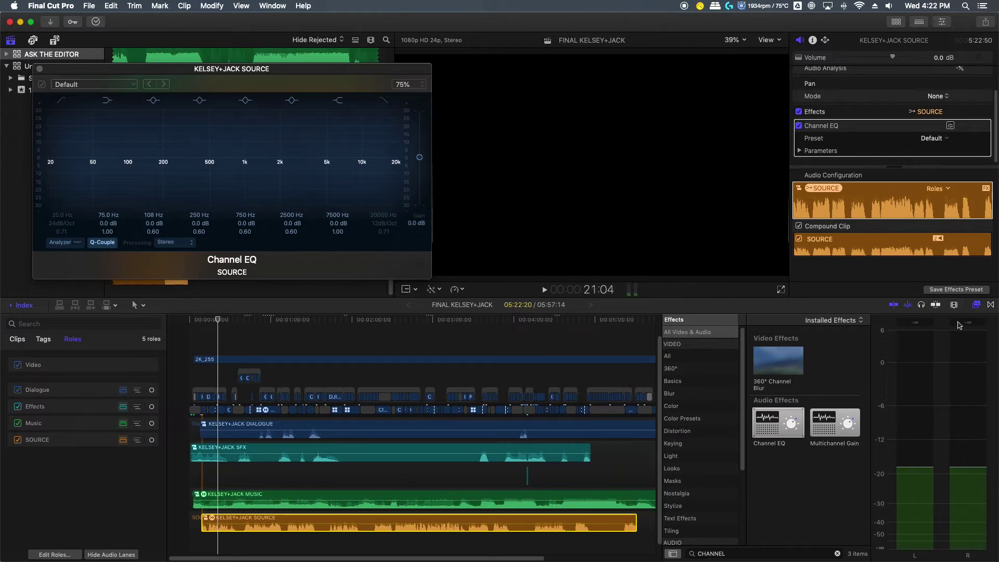
click(977, 304)
click(625, 498)
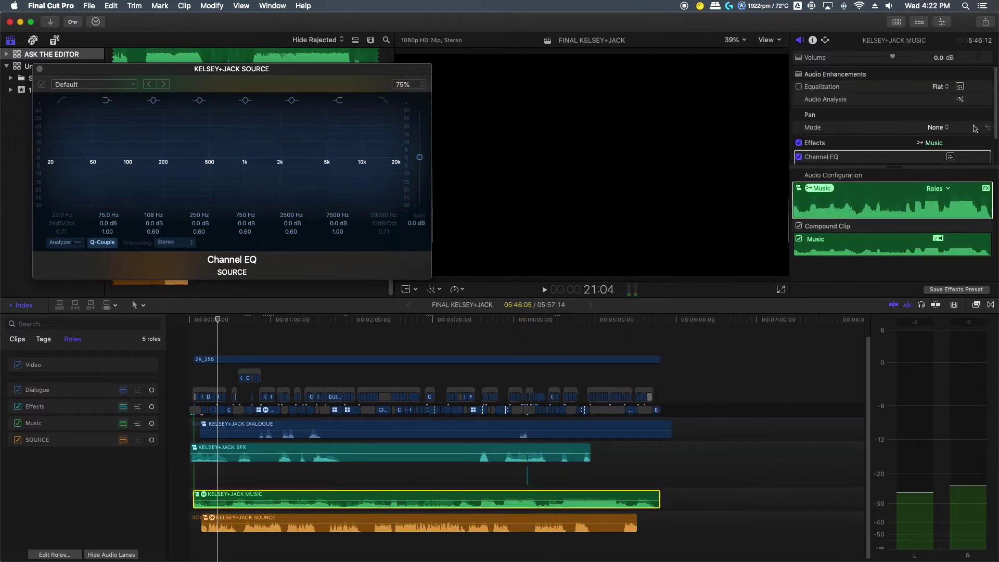
scroll(975, 128, down, 3)
click(950, 129)
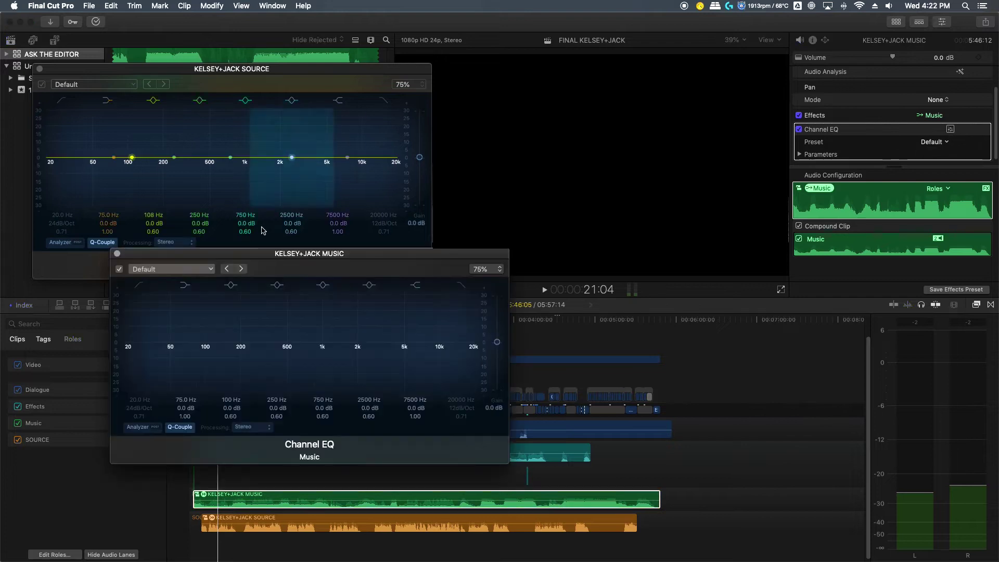
drag(303, 258, 640, 70)
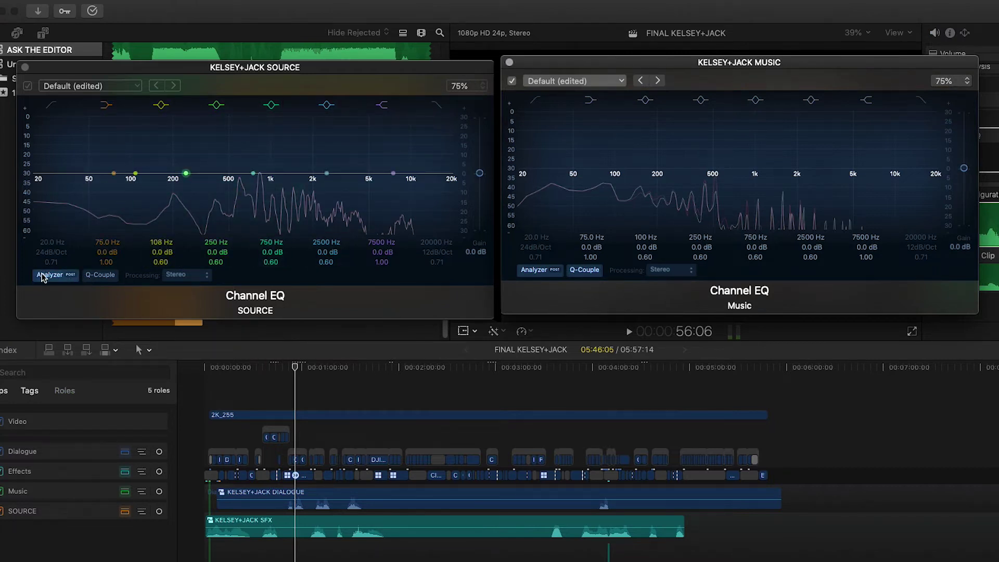
Step: Play from about 0:40 and cut the music EQ's 186 Hz band by -6 dB at Q 1.30
click(267, 368)
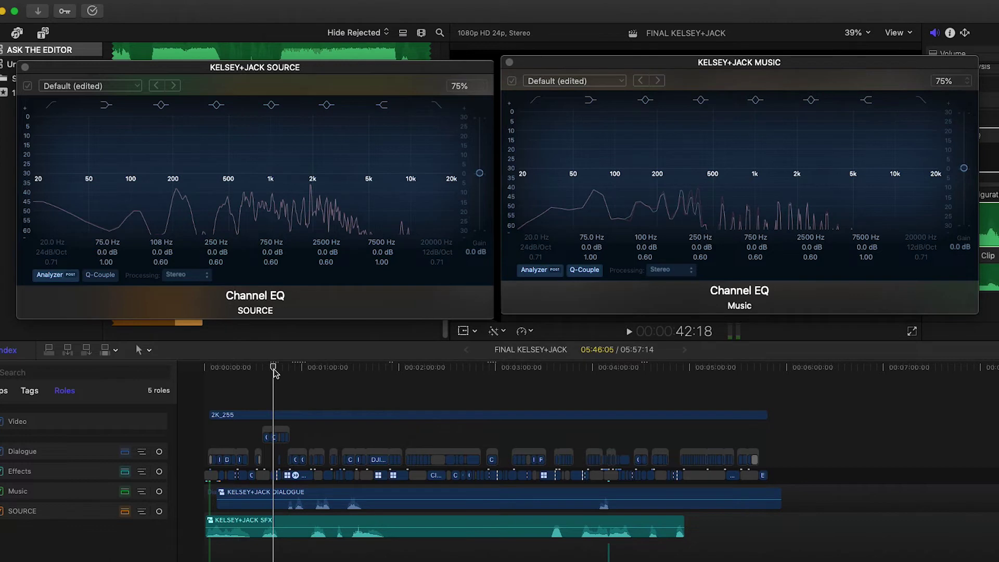
key(space)
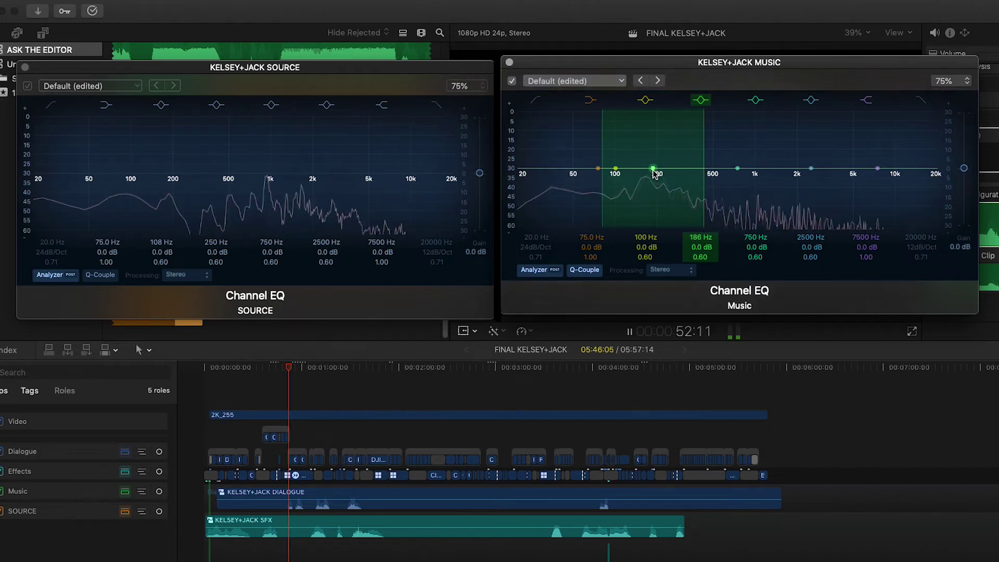
drag(653, 170, 653, 184)
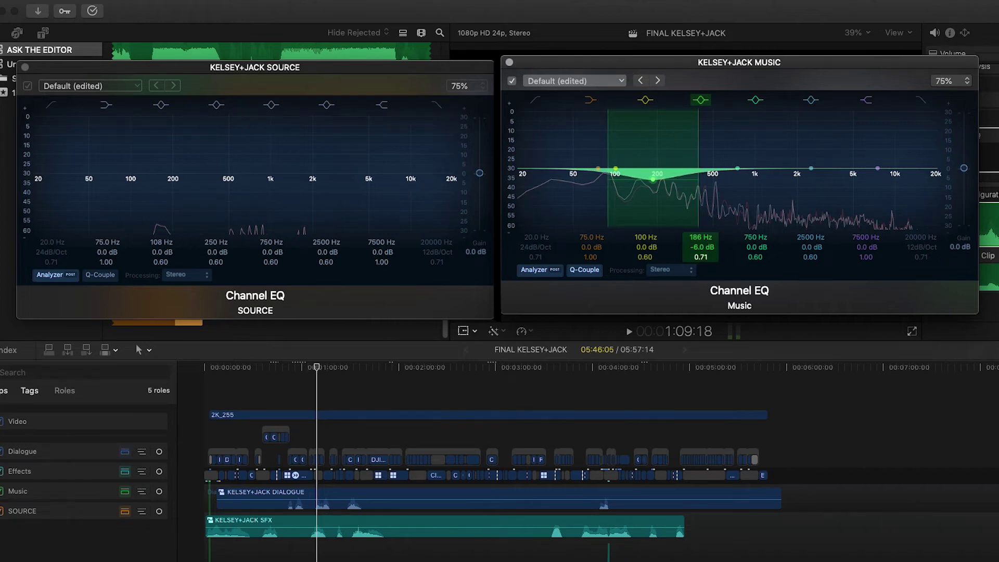
drag(653, 179, 653, 169)
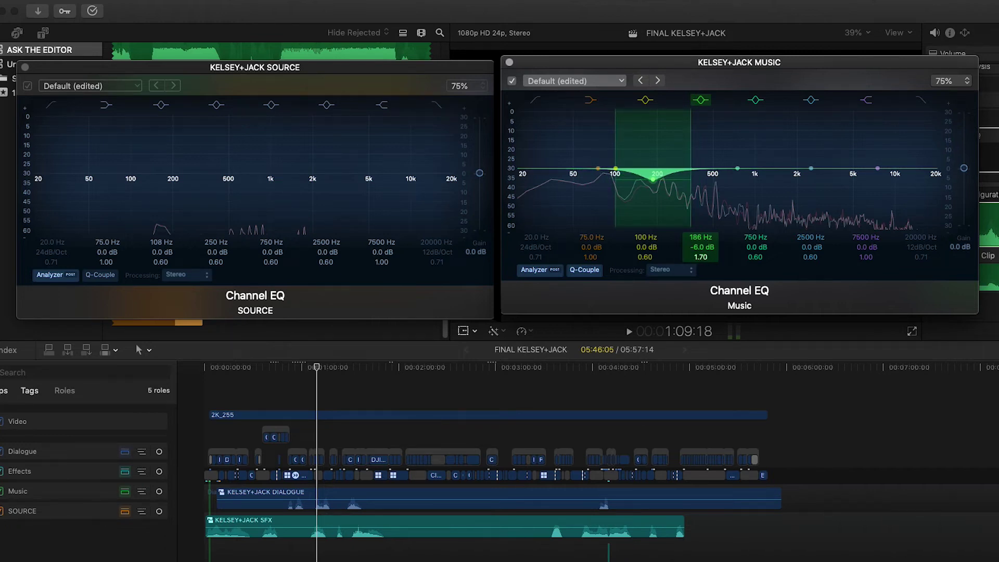
drag(654, 170, 734, 171)
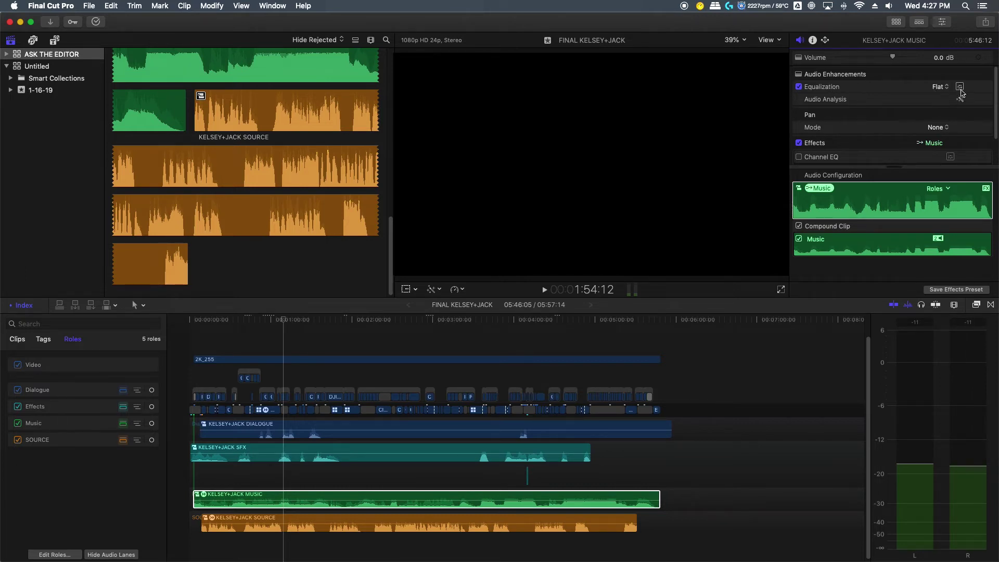
Step: Switch the music's graphic equalizer to 31 bands and lower the 12 kHz and 10 kHz sliders
click(960, 87)
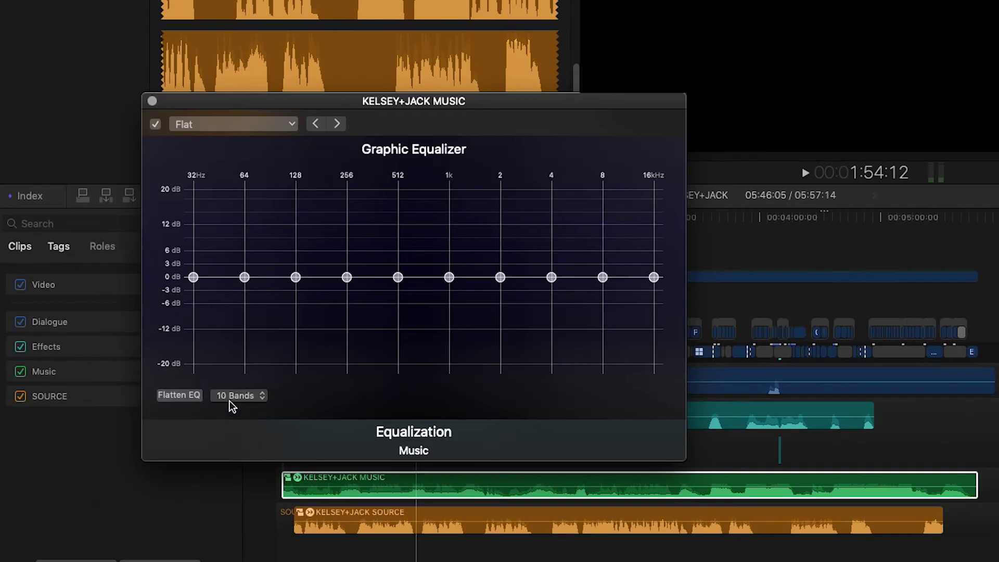
click(163, 439)
click(250, 385)
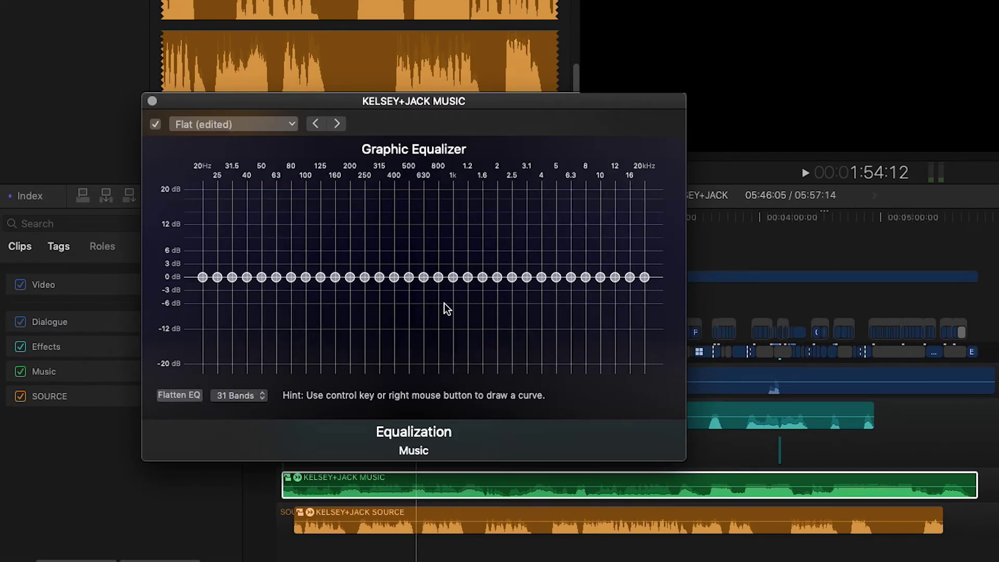
drag(618, 280, 616, 304)
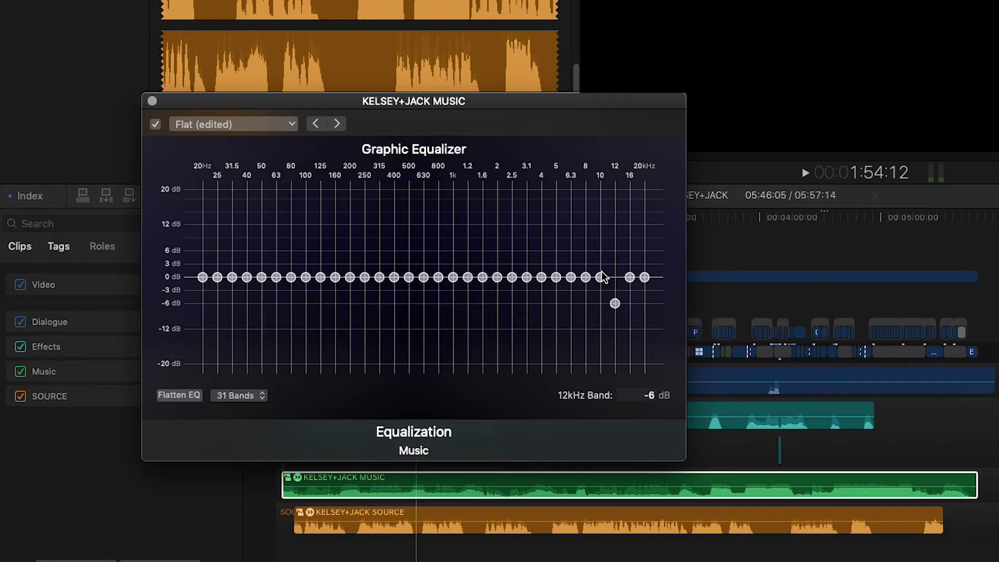
drag(602, 278, 631, 289)
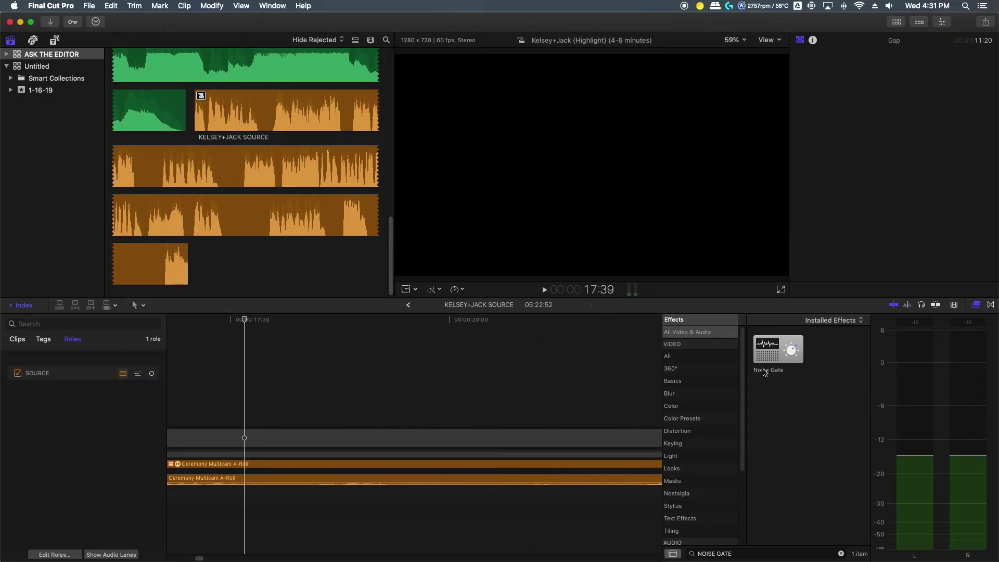
Step: Add Noise Gate to the Ceremony Multicam A-Roll clip with threshold -20 dB and attack 7 ms
drag(789, 352, 350, 484)
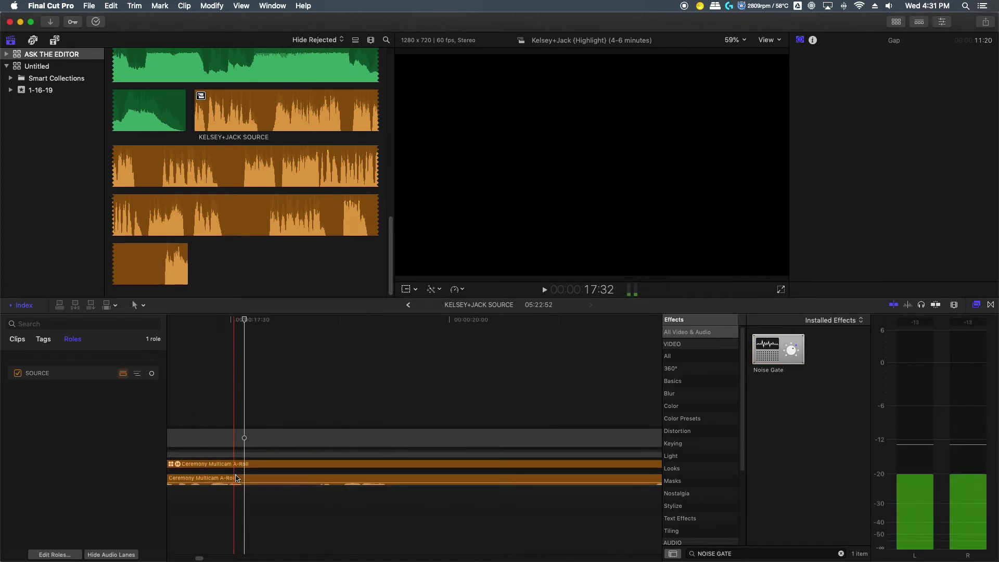
scroll(946, 155, down, 2)
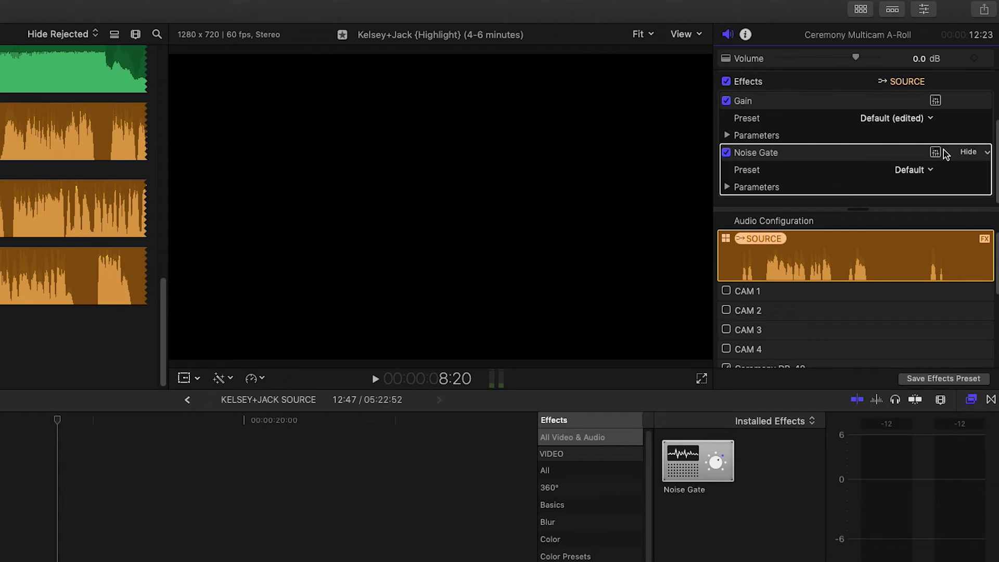
click(936, 152)
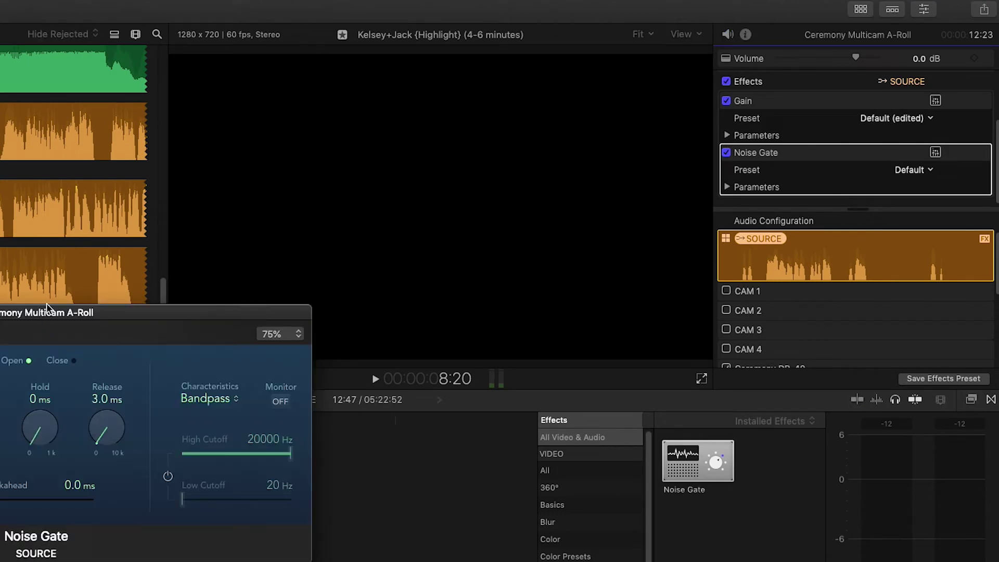
drag(51, 312, 247, 237)
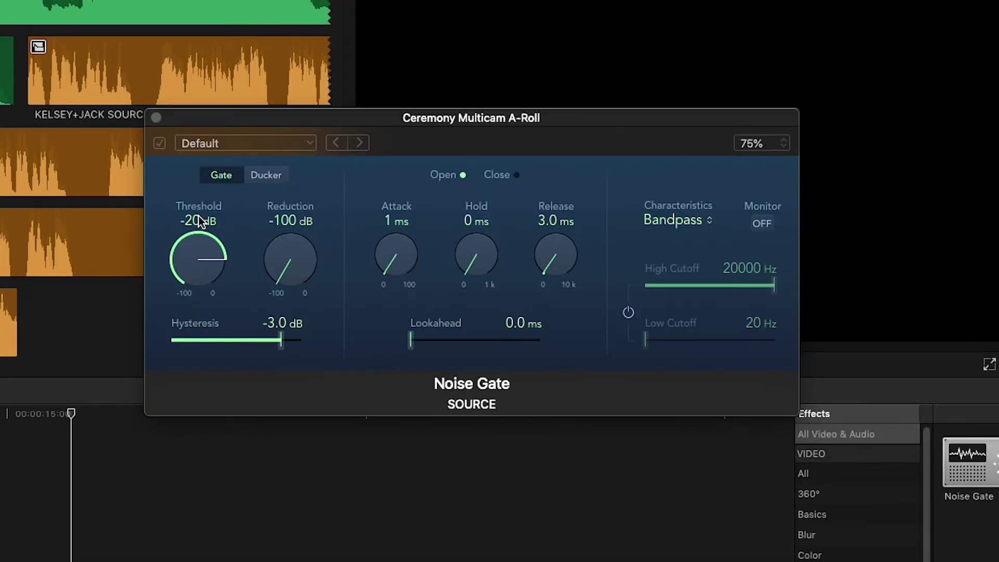
drag(225, 267, 230, 266)
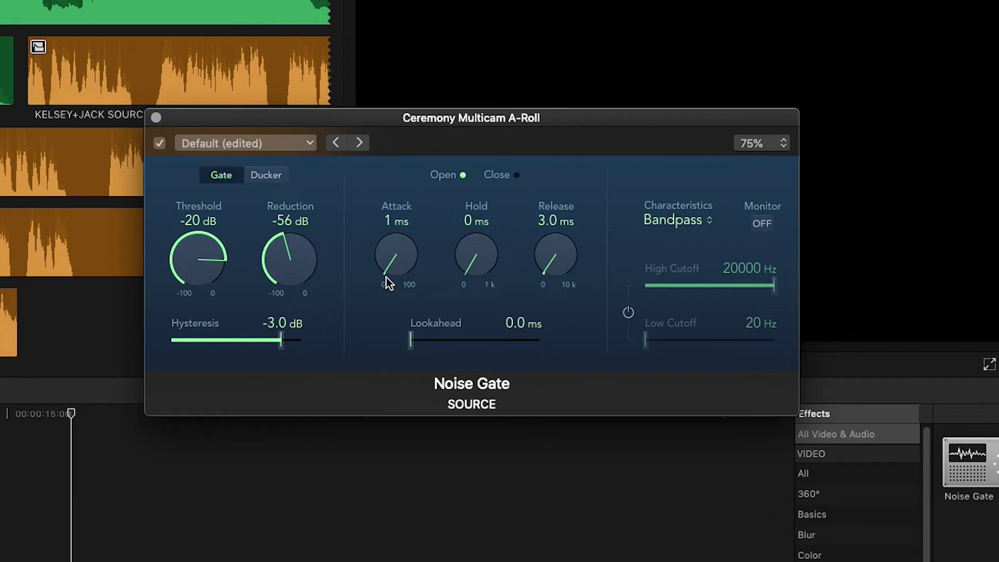
drag(389, 274, 387, 261)
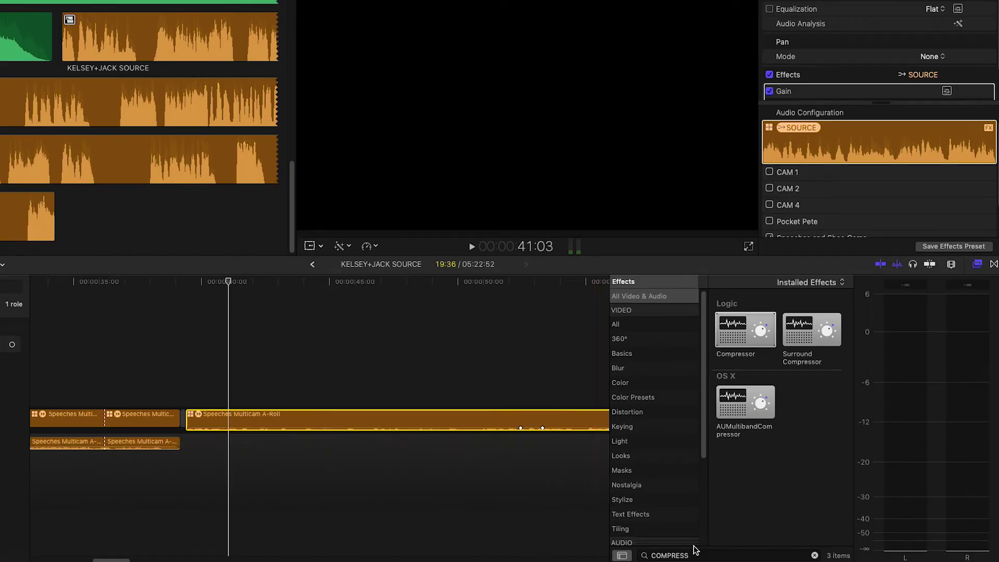
Step: Search the effects for Compressor and add it to the Speeches Multicam A-Roll clip
click(699, 555)
text(c)
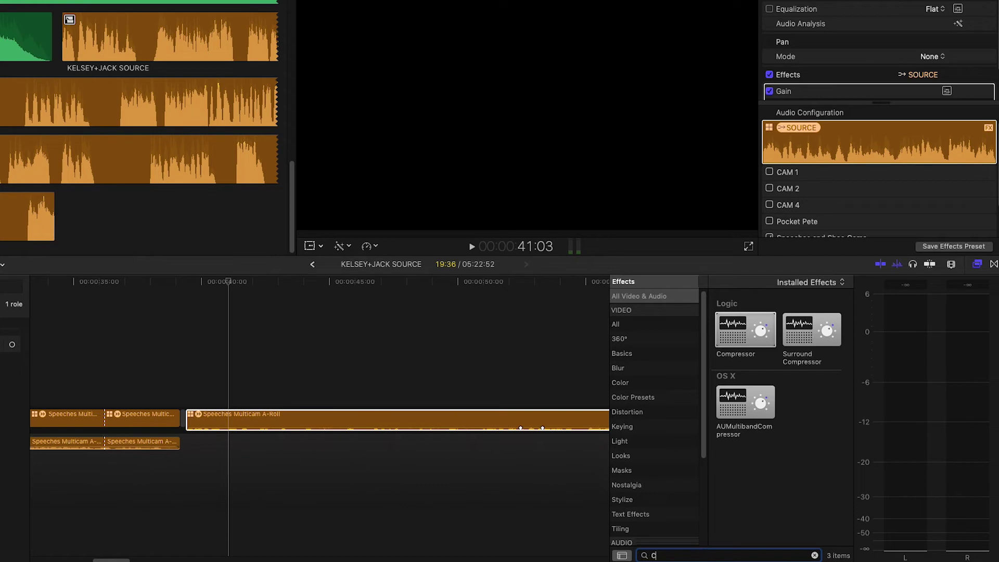
text(OMPRESSOR)
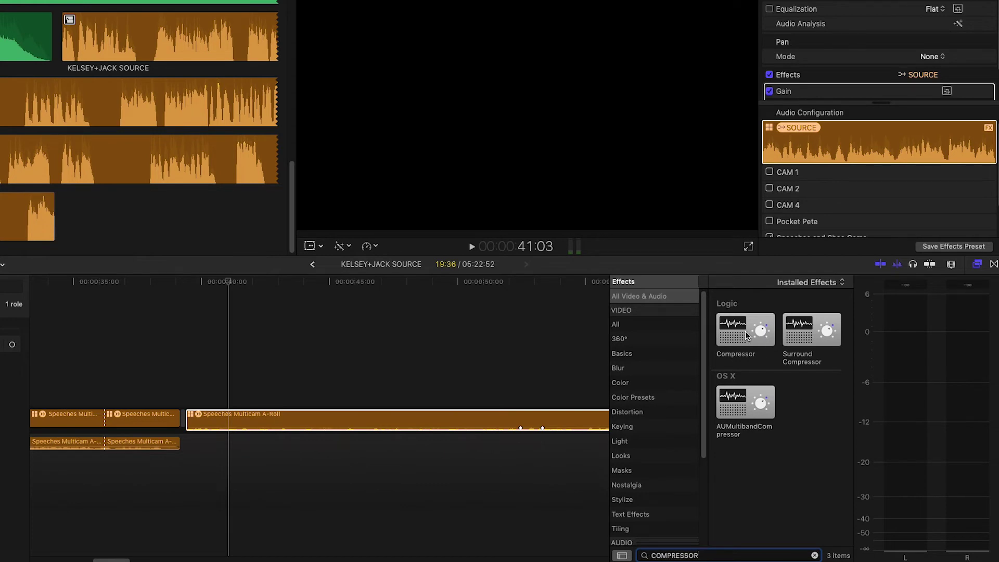
drag(748, 335, 440, 420)
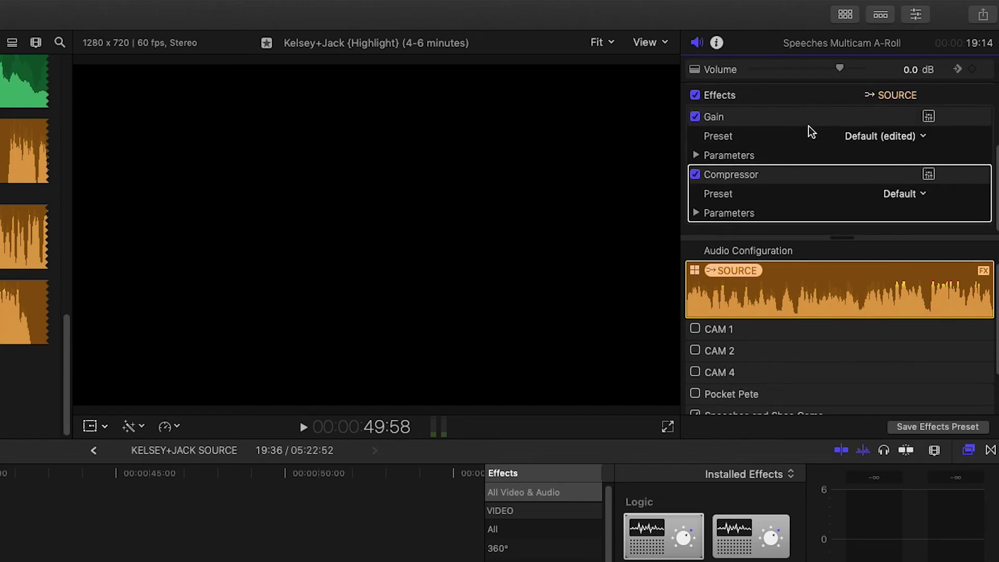
Step: Turn the Compressor's Auto Gain off and set its threshold to -10 dB
click(929, 173)
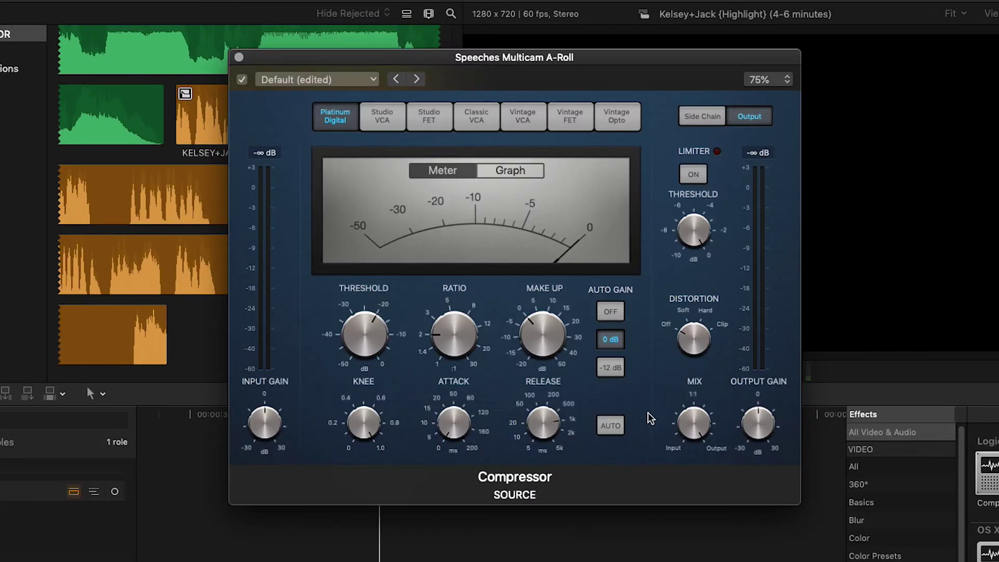
click(611, 311)
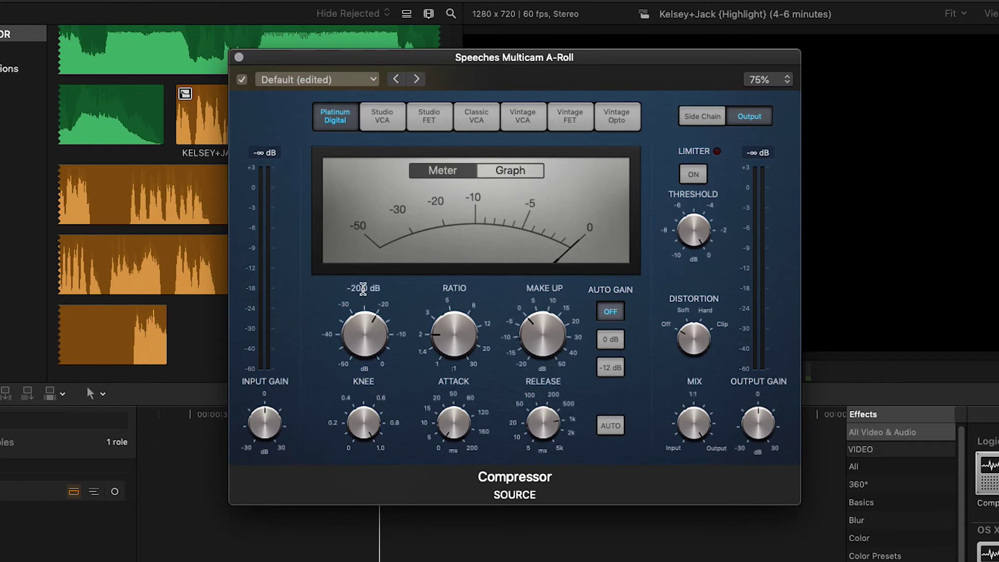
double_click(379, 288)
drag(360, 288, 341, 289)
text(-10)
key(Return)
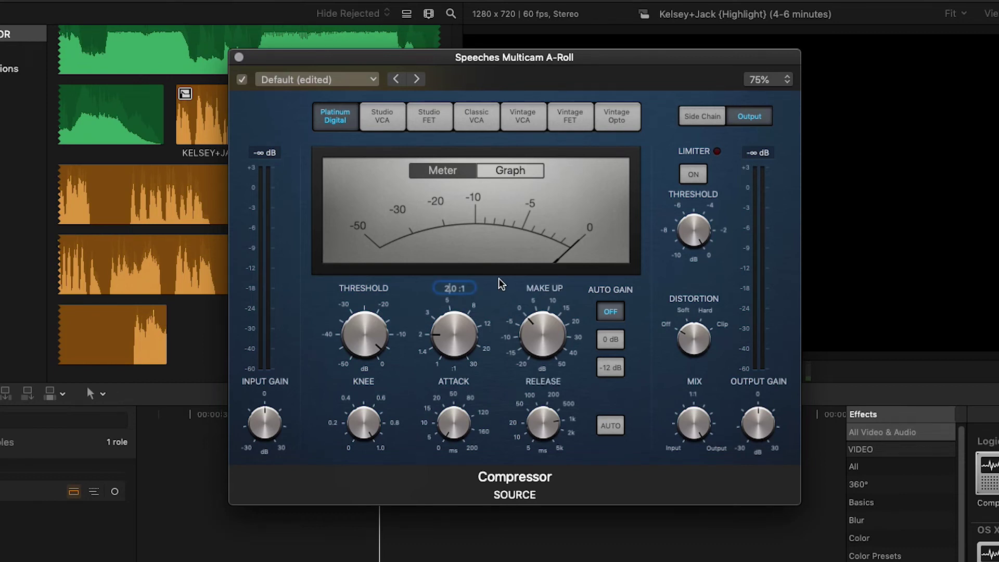
Step: Raise the Compressor ratio, then set attack to 2.5 ms and release to 150 ms
key(Return)
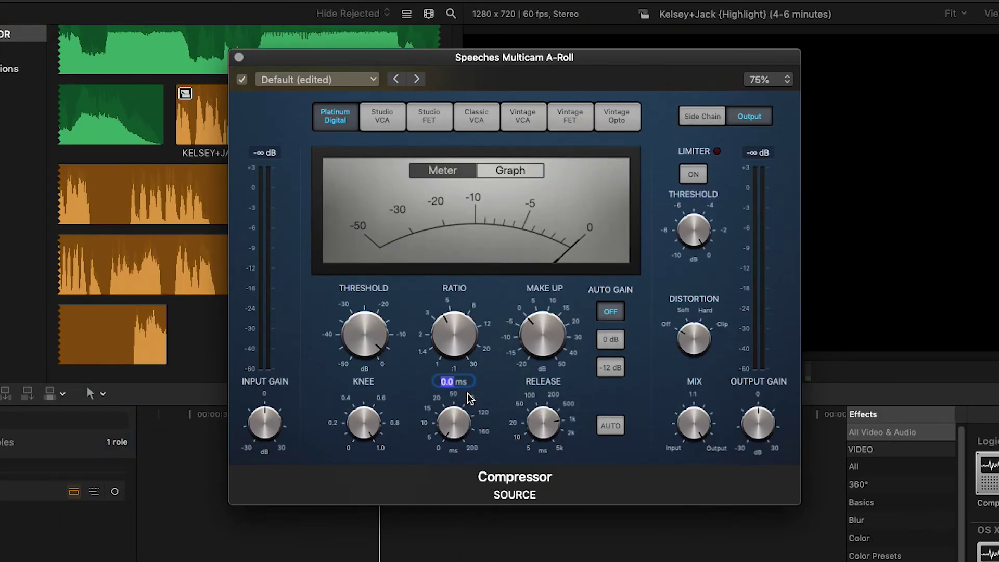
text(2.5)
double_click(543, 381)
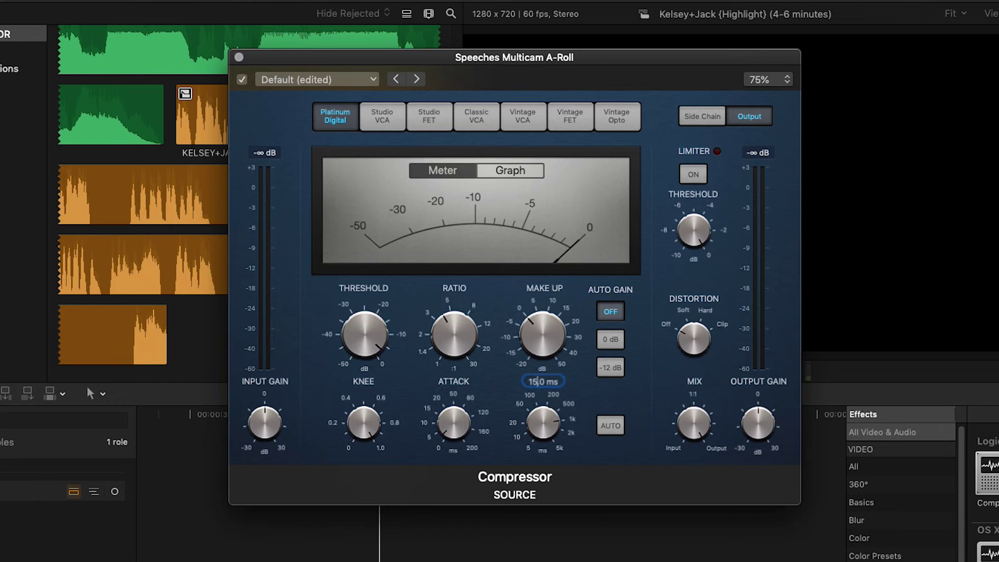
text(150)
key(Return)
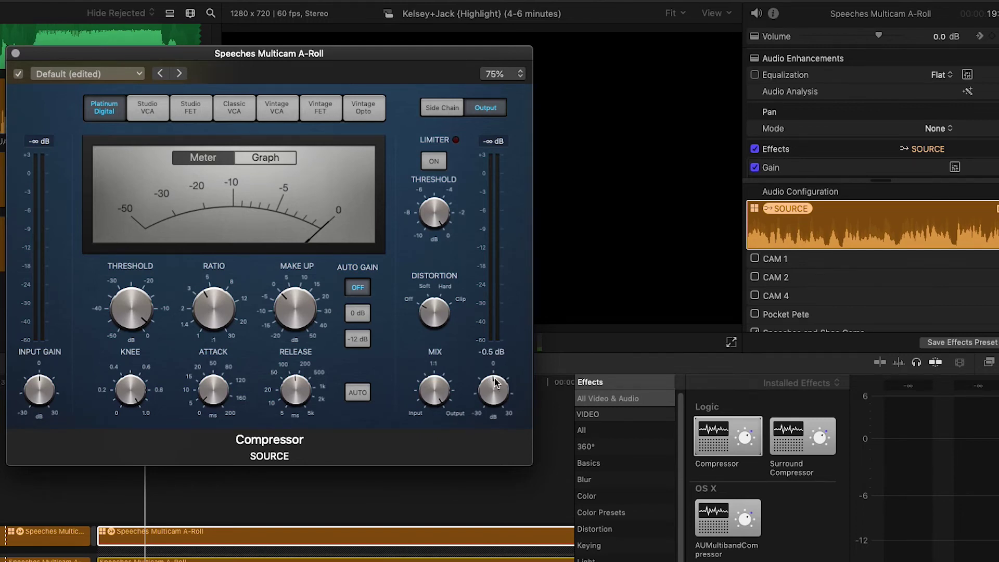
Step: Turn the Compressor's Output Gain knob to +3.0 dB and Limiter Threshold to 0.0 dB
drag(490, 383, 491, 379)
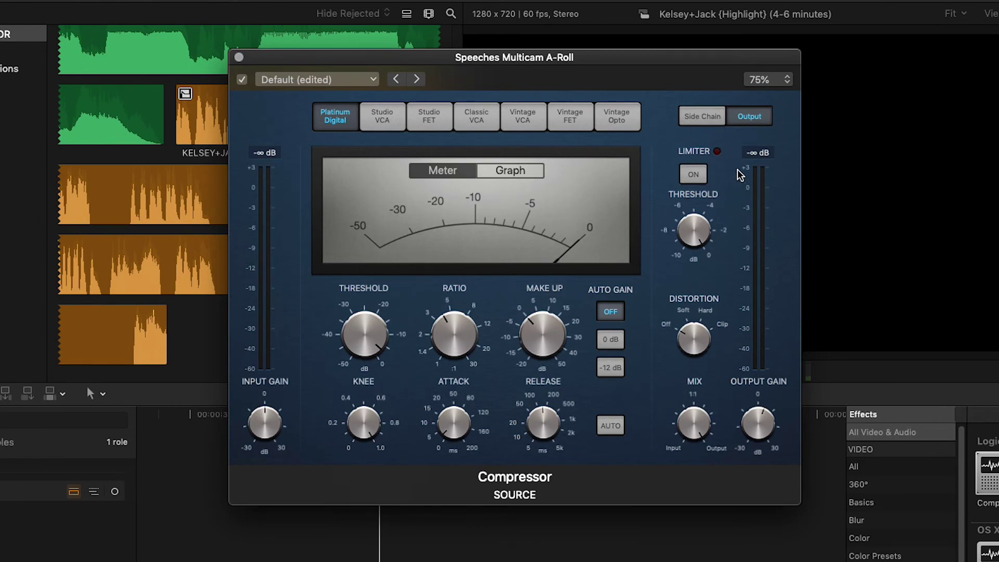
drag(701, 233, 702, 196)
double_click(693, 195)
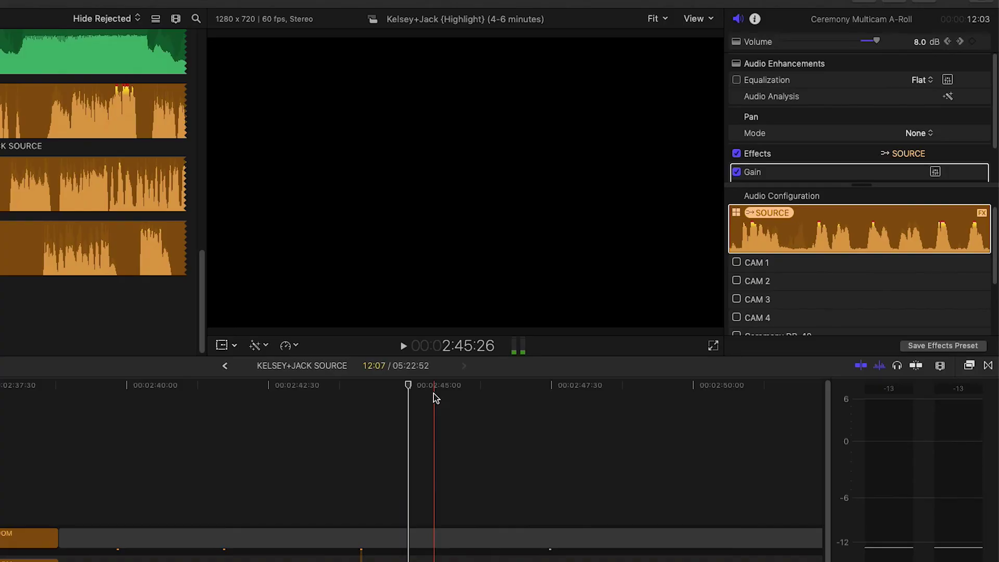
Step: Find Adaptive Limiter in the Effects Browser and apply it to the Ceremony Multicam A-Roll clip
drag(433, 393, 396, 391)
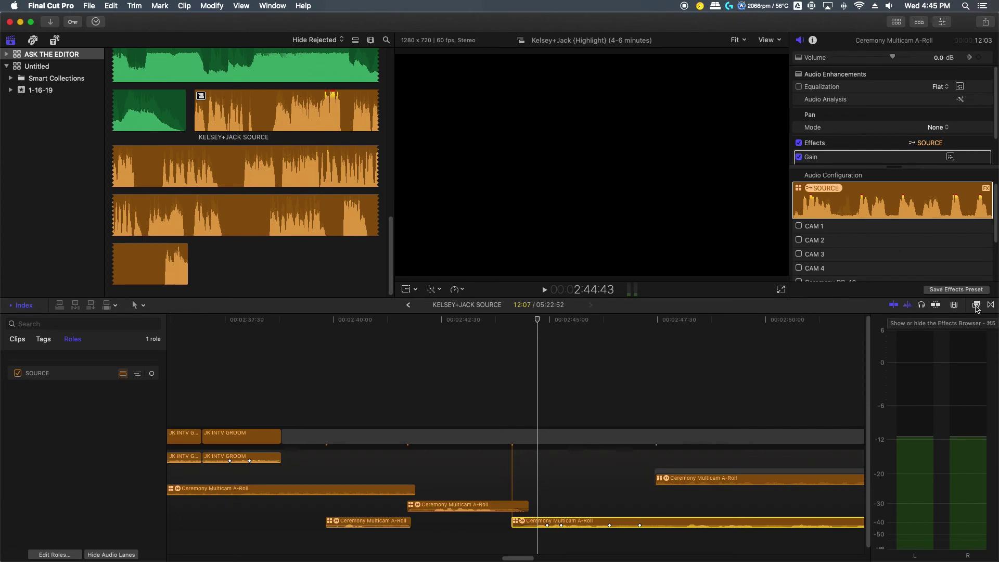
click(977, 307)
double_click(757, 555)
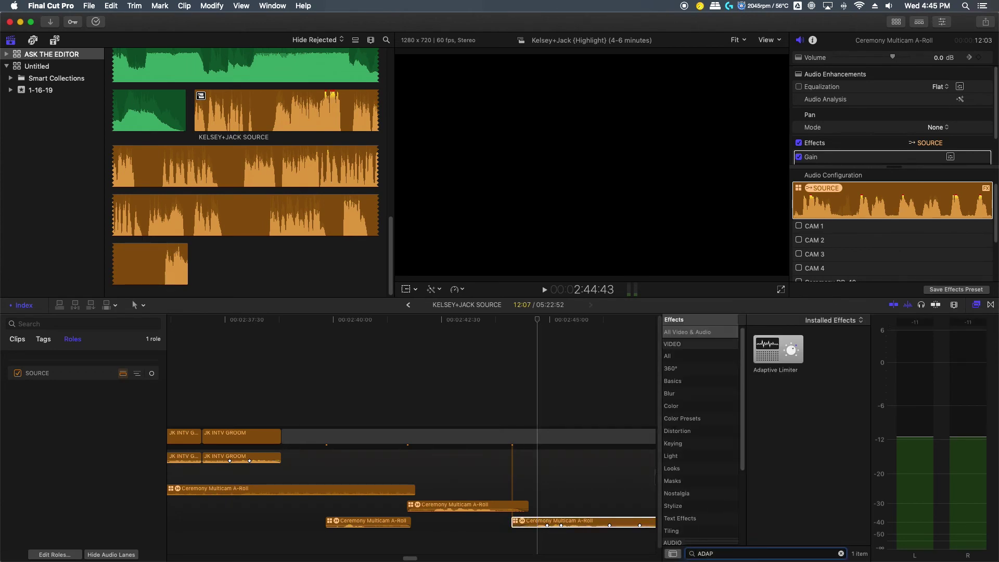
drag(778, 349, 578, 521)
key(super+5)
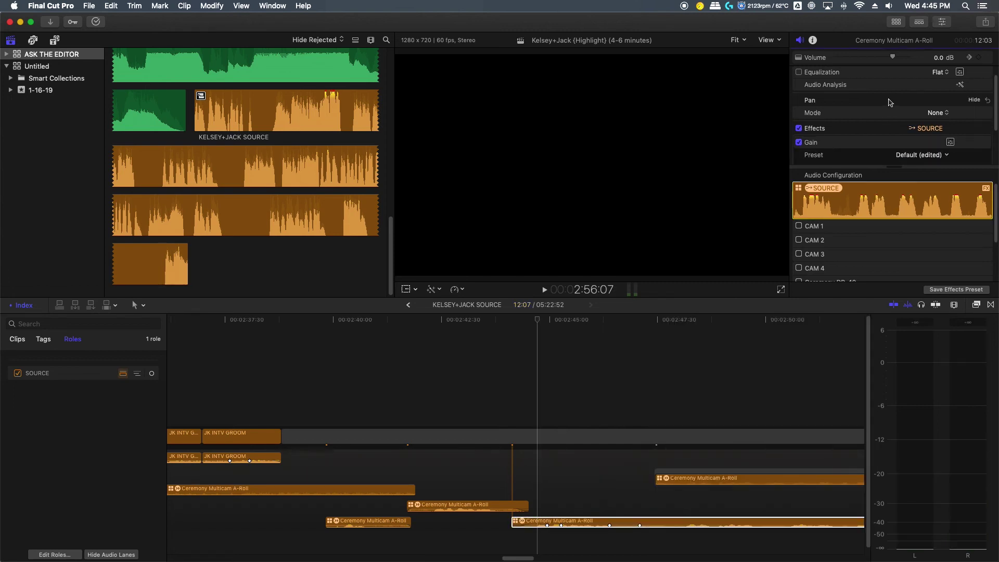
scroll(889, 102, down, 5)
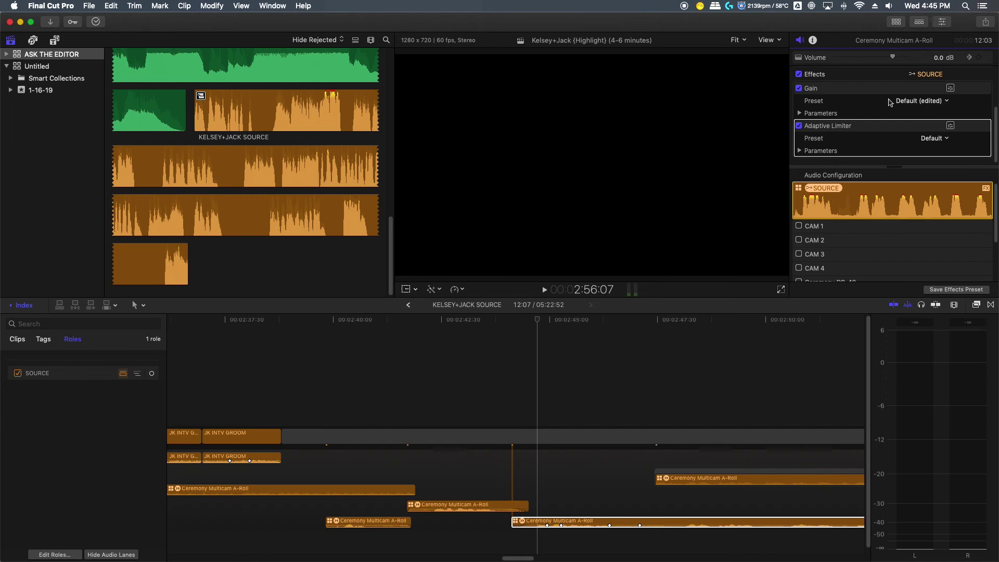
Step: In the Adaptive Limiter editor, apply a preset that lowers the out ceiling to -1.9 dB
click(950, 126)
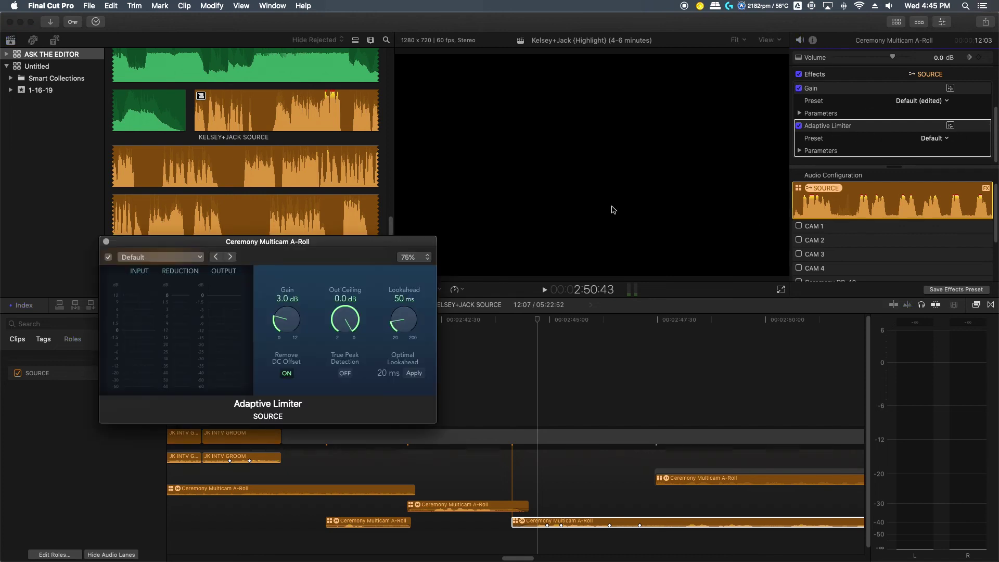
drag(341, 236, 585, 122)
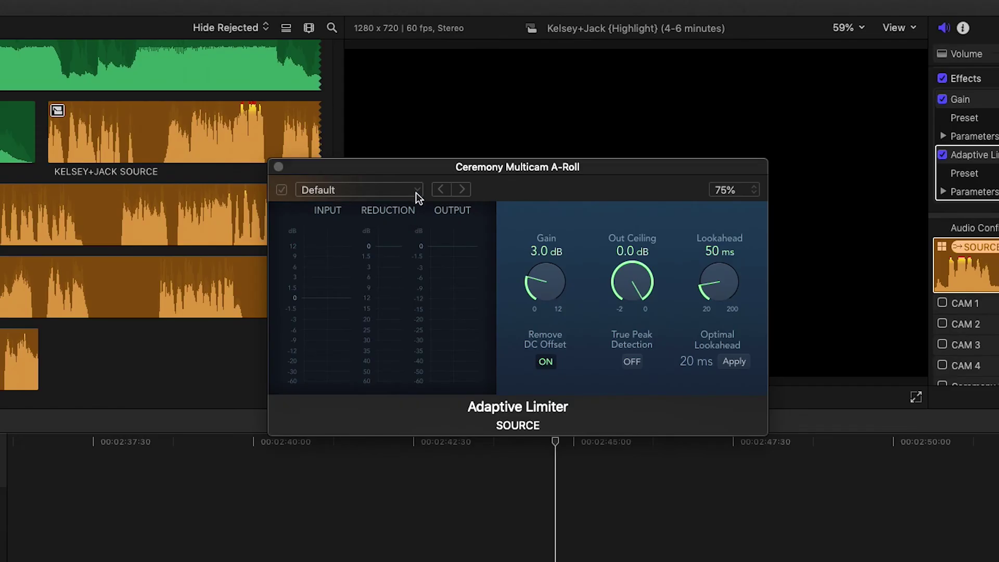
click(444, 151)
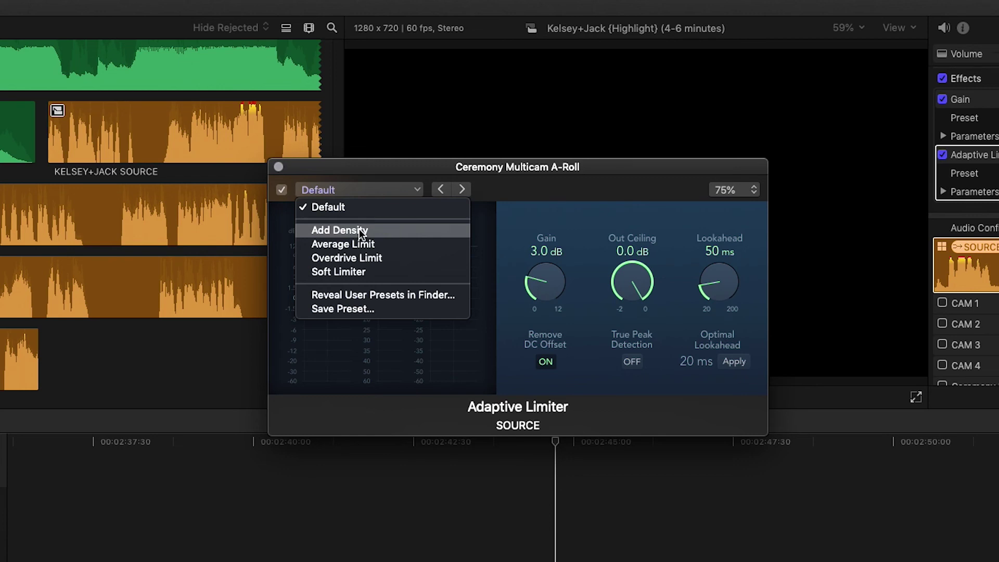
click(435, 208)
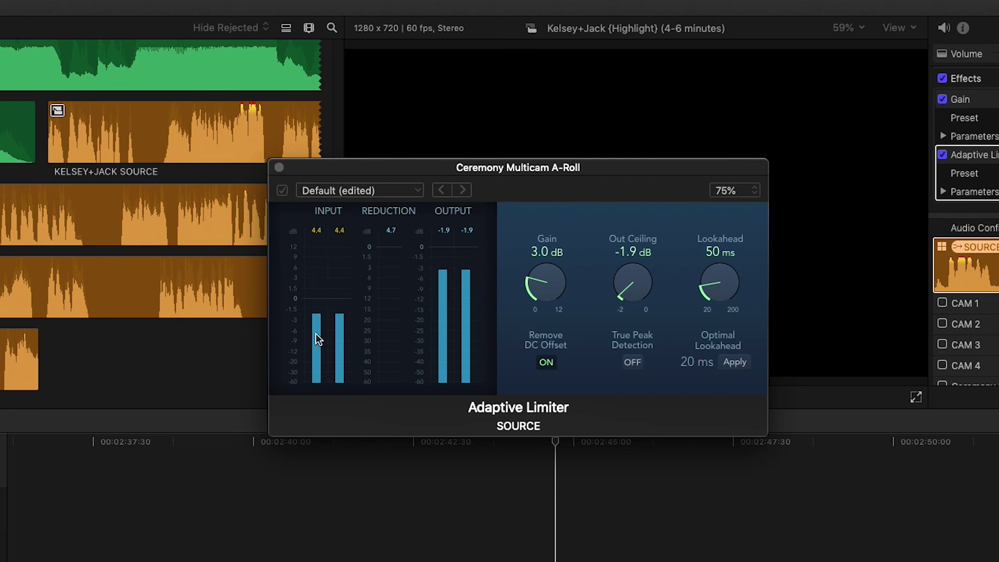
Step: Set the Adaptive Limiter's Out Ceiling to 0.0 dB and apply the optimal 20 ms lookahead
drag(634, 260, 635, 255)
double_click(640, 254)
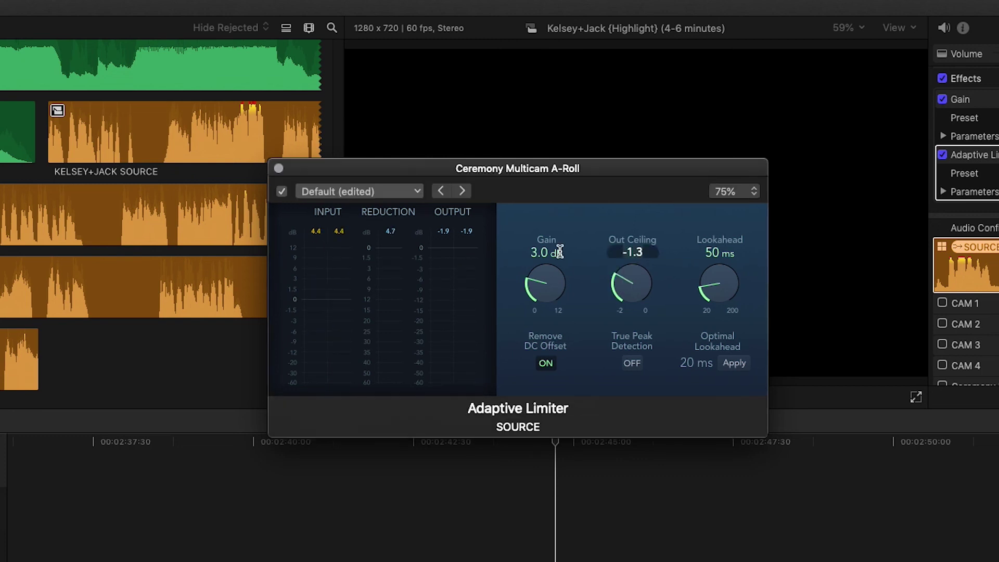
text(0)
key(Return)
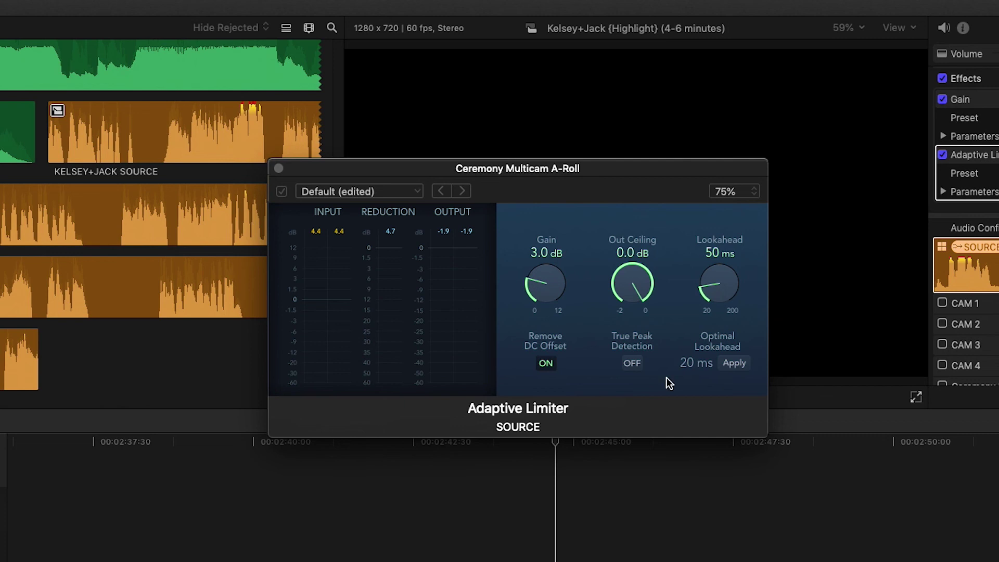
click(734, 362)
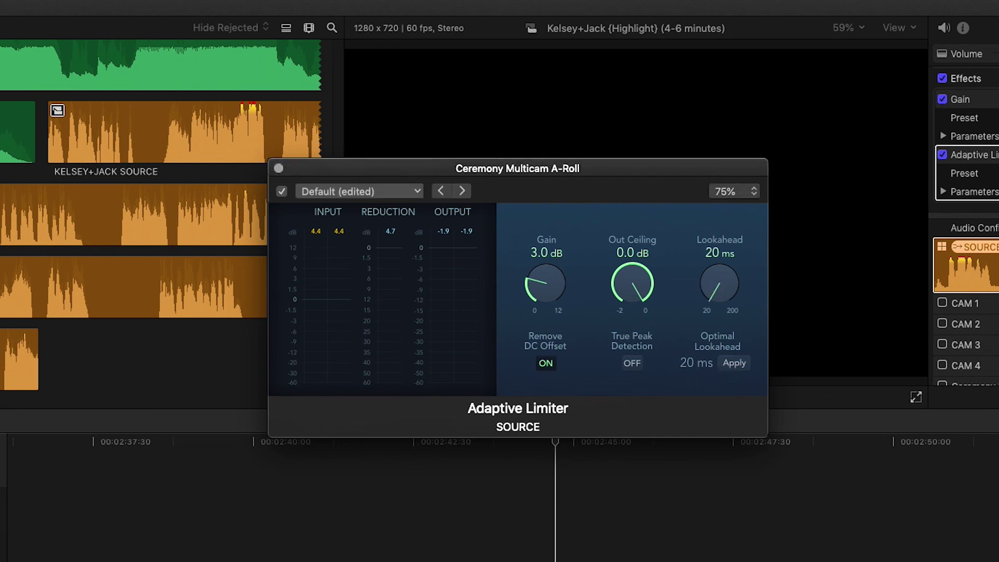